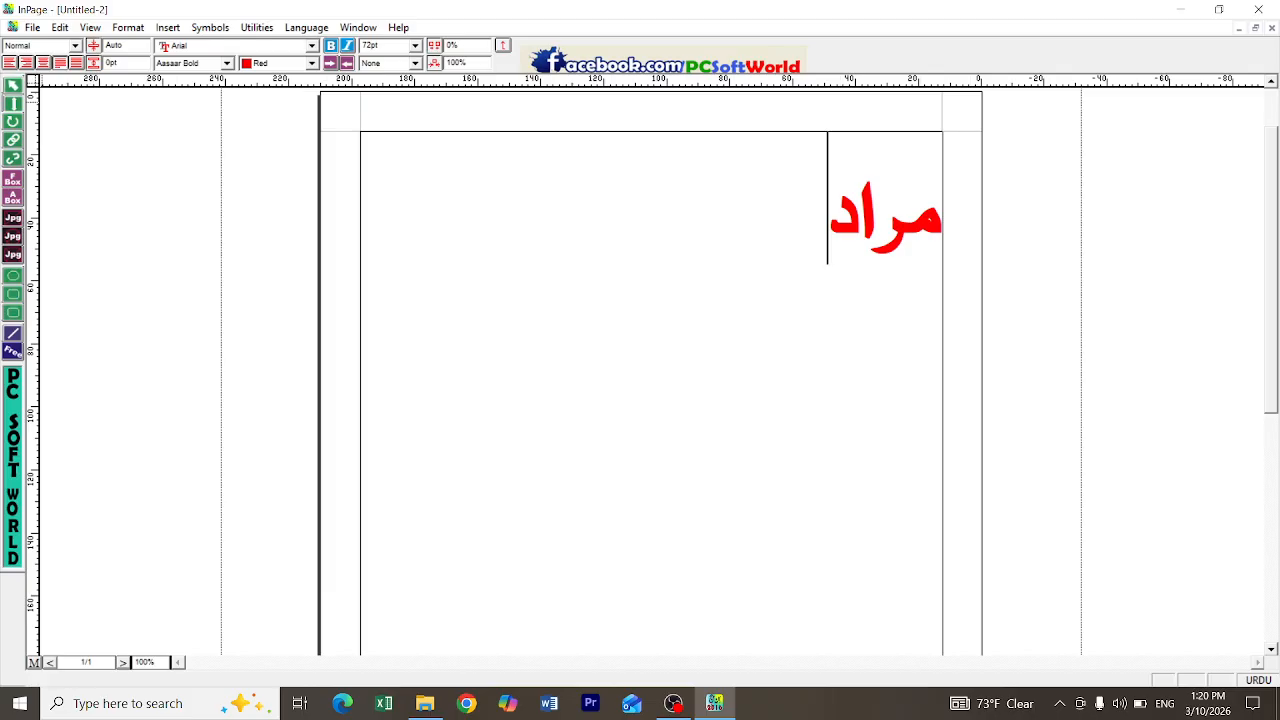
# Draw an ellipse about 56 mm wide and 41 mm high in the left half of the page.
pyautogui.click(13, 85)
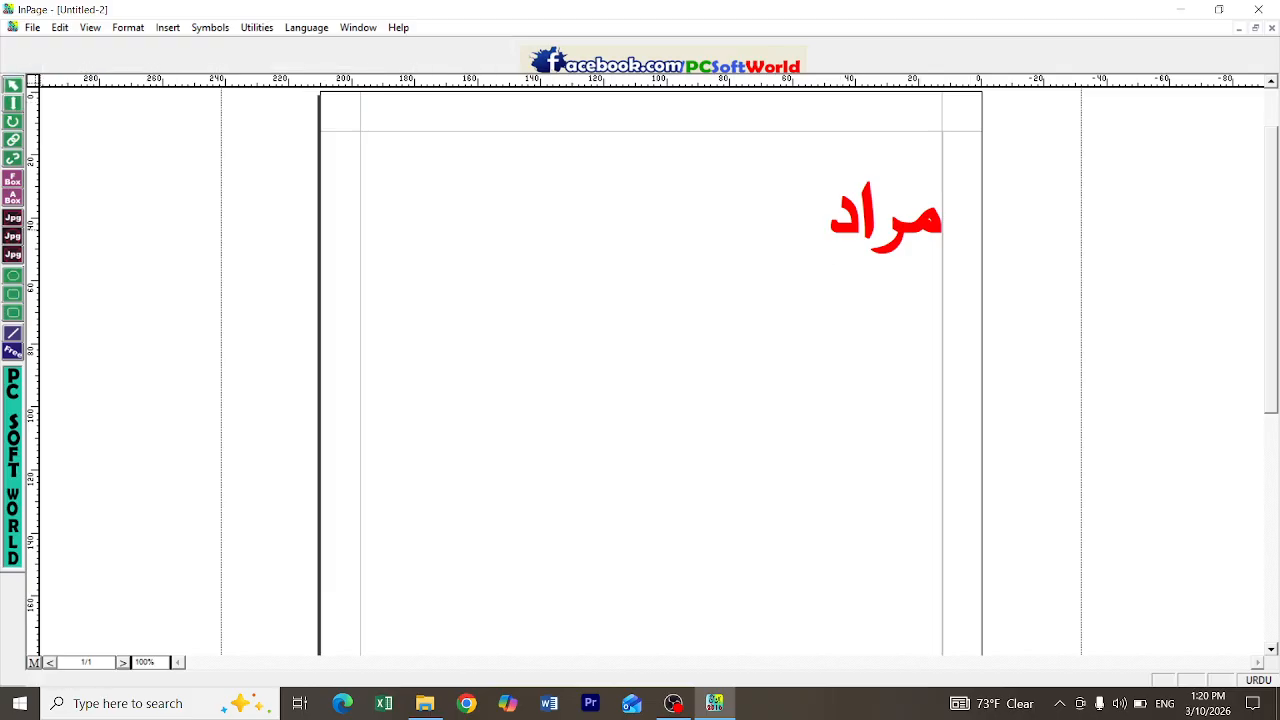
pyautogui.click(13, 294)
pyautogui.moveTo(445, 312); pyautogui.dragTo(620, 438)
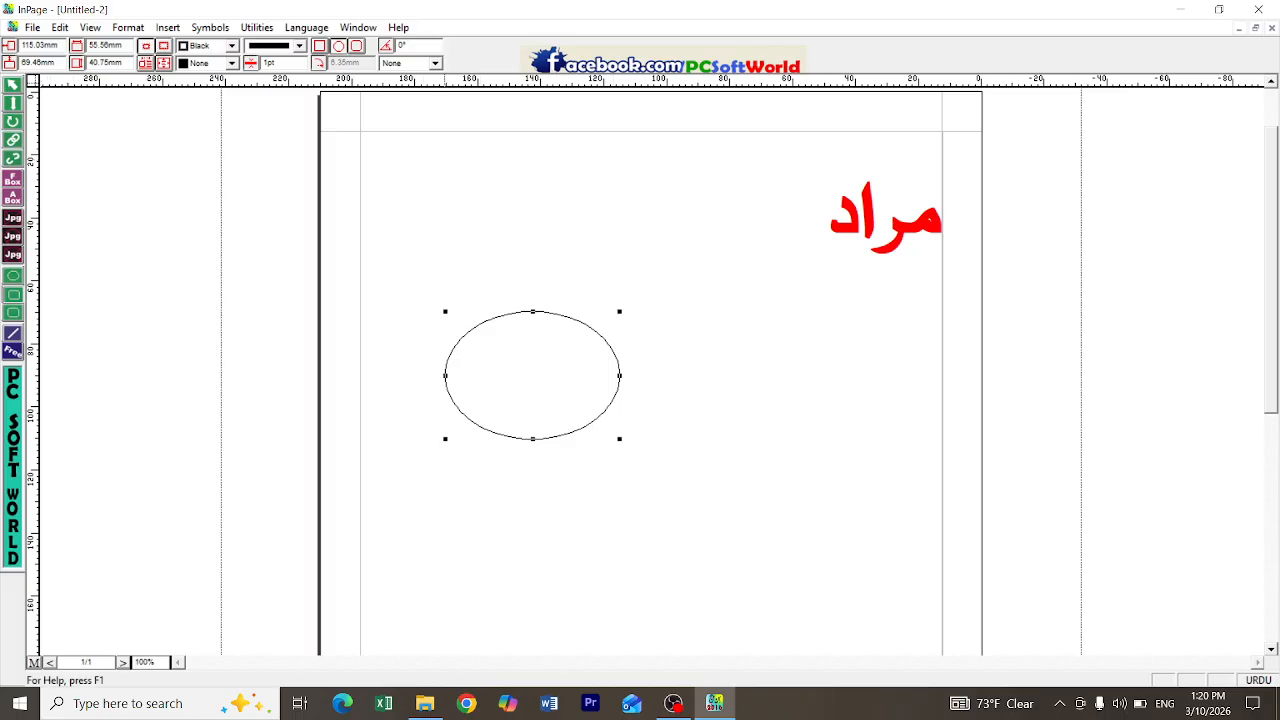
pyautogui.moveTo(445, 359); pyautogui.dragTo(598, 420)
pyautogui.press('Delete')
pyautogui.click(13, 103)
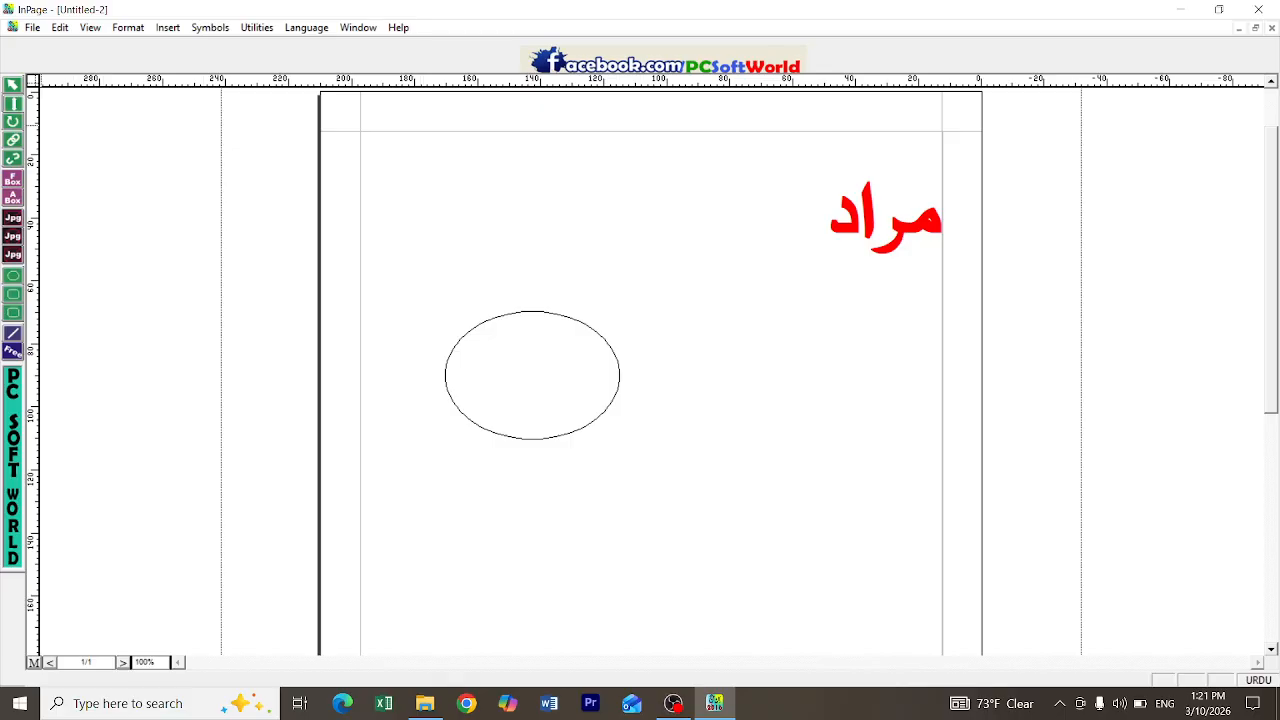
# Move the ellipse straight up the page by about 32 mm.
pyautogui.click(13, 85)
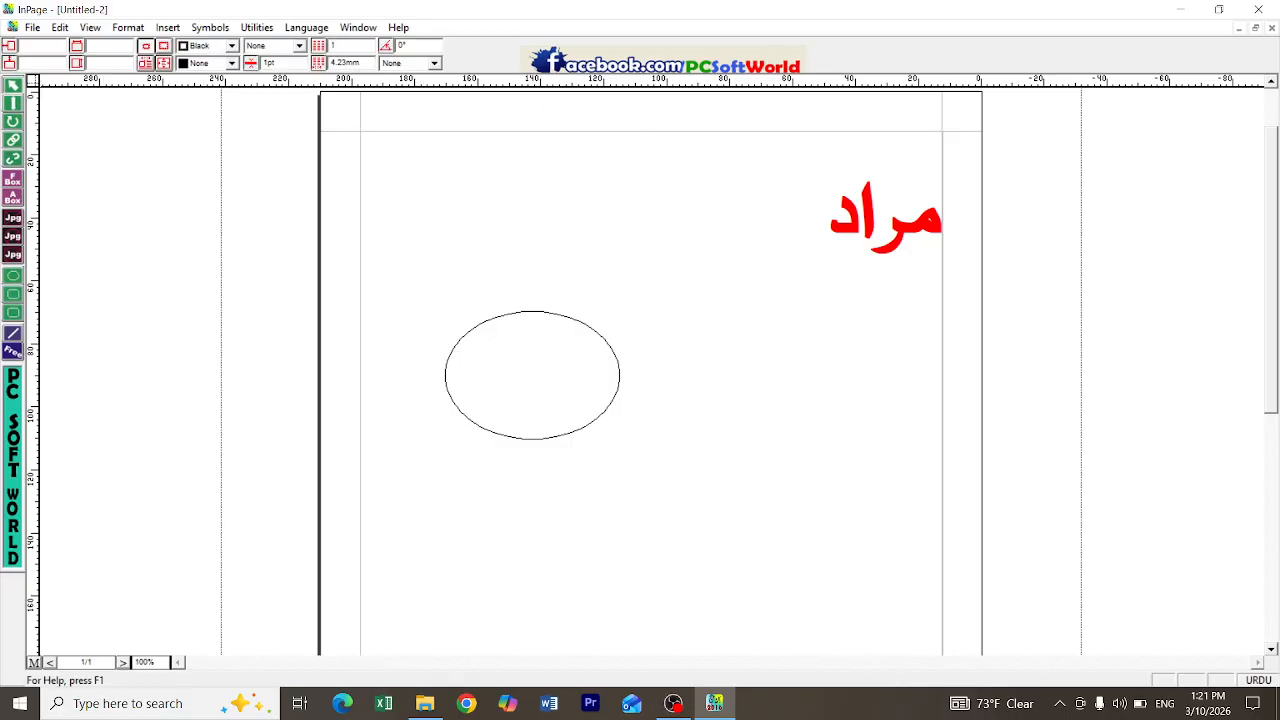
pyautogui.click(559, 435)
pyautogui.moveTo(559, 435); pyautogui.dragTo(563, 334)
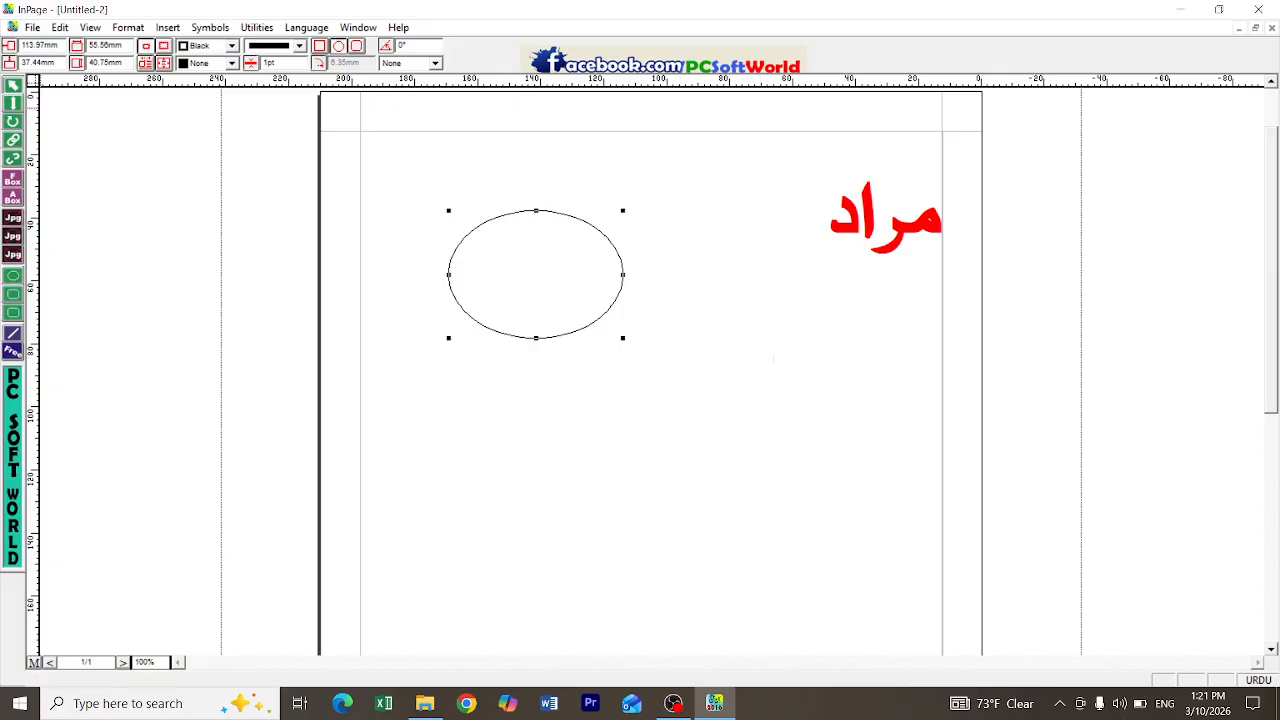
# Append the letter ه to the red word at the top of the page and erase the whole word.
pyautogui.click(13, 105)
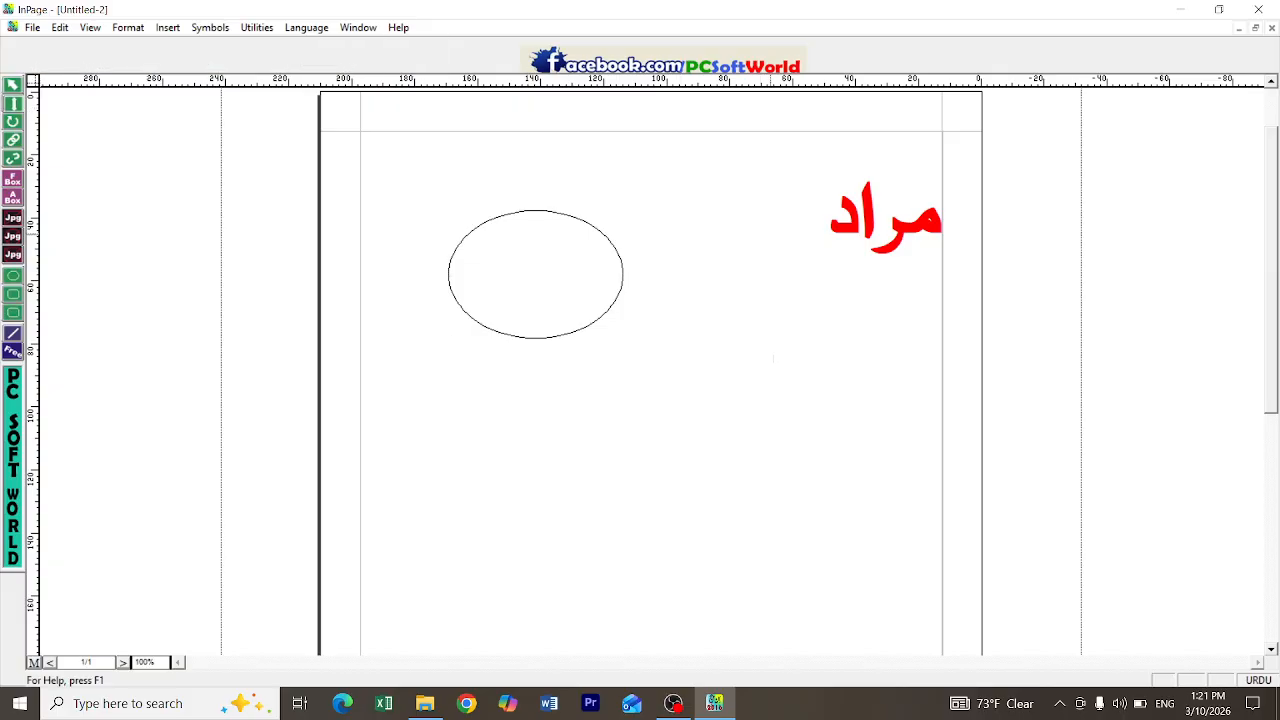
pyautogui.click(772, 231)
pyautogui.write('ه')
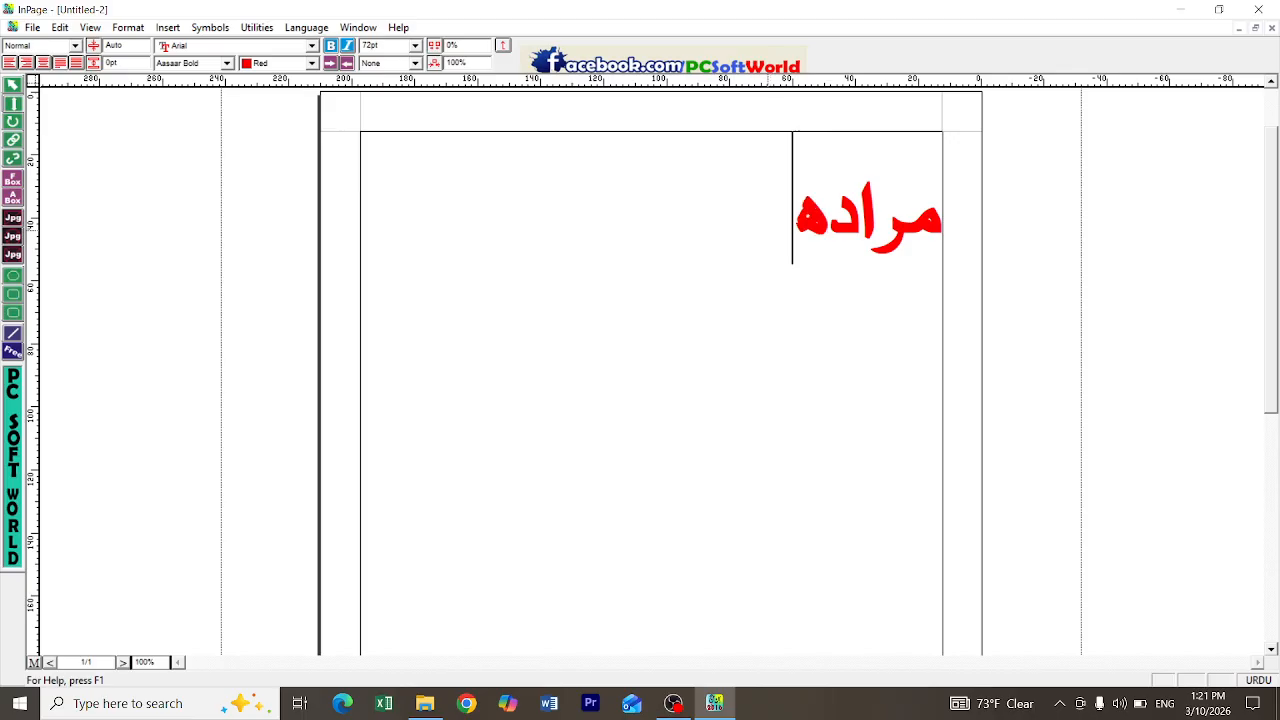
pyautogui.press('BackSpace')
pyautogui.press('BackSpace')
pyautogui.press('BackSpace')
pyautogui.press('BackSpace')
pyautogui.press('BackSpace')
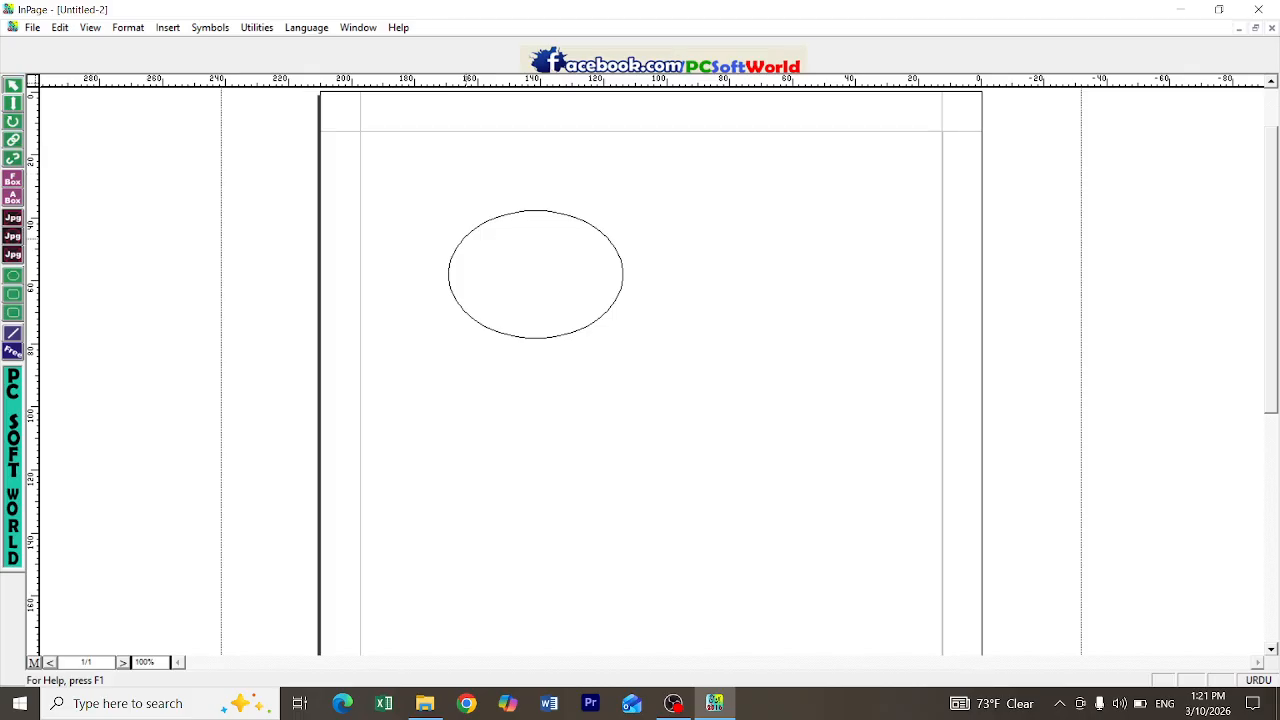
# Rotate the ellipse by about 37 degrees.
pyautogui.click(465, 237)
pyautogui.click(13, 121)
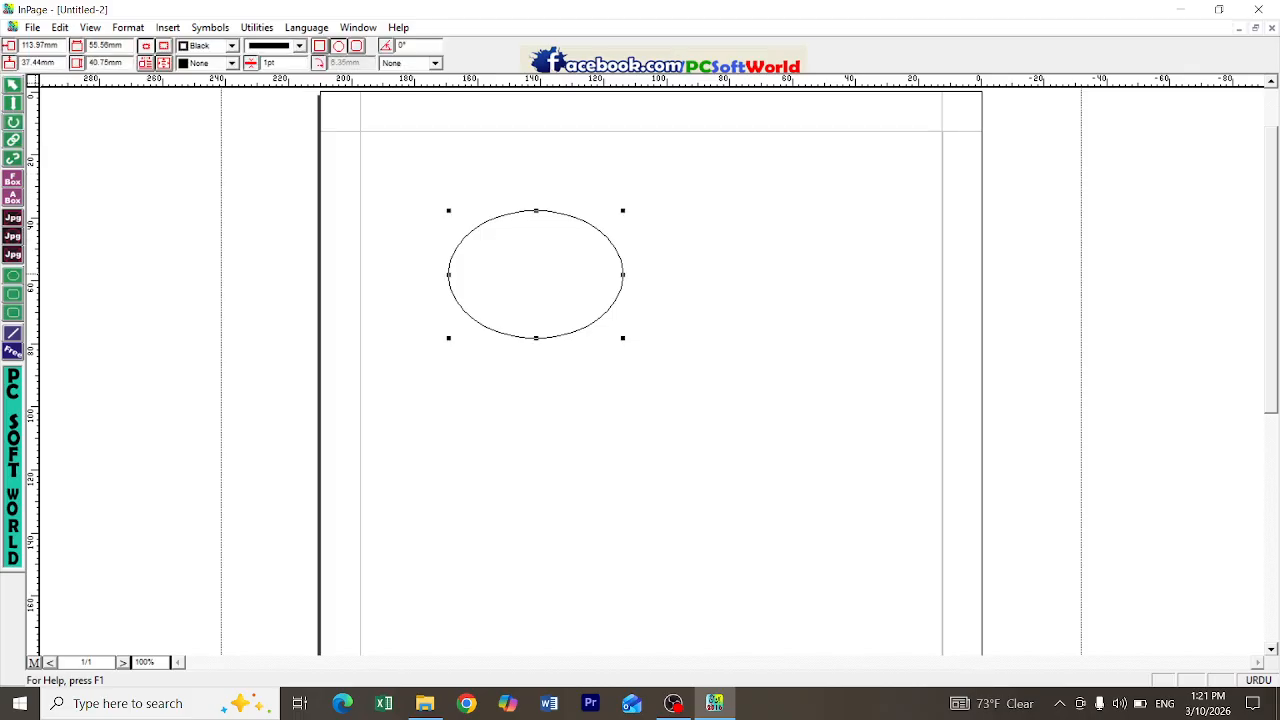
pyautogui.moveTo(462, 309); pyautogui.dragTo(508, 278)
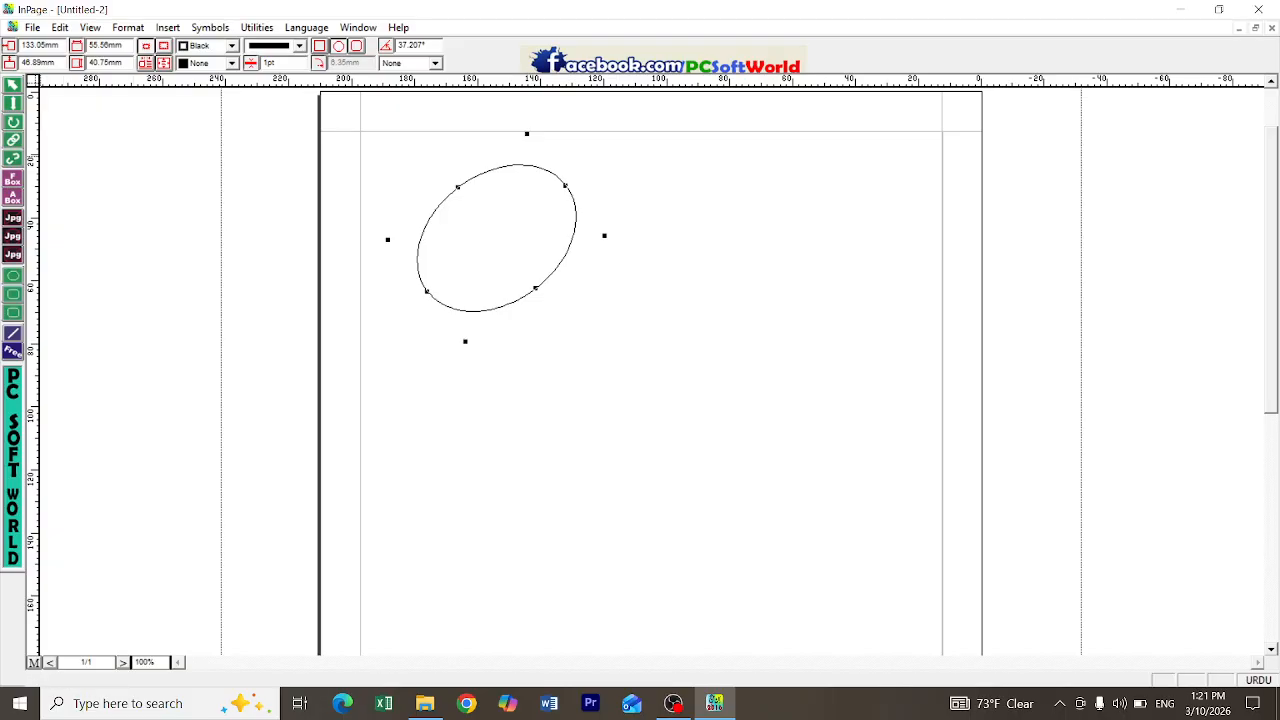
# Draw a large, nearly square text box in the right half of the page and enter three lines of sample Urdu text.
pyautogui.click(13, 180)
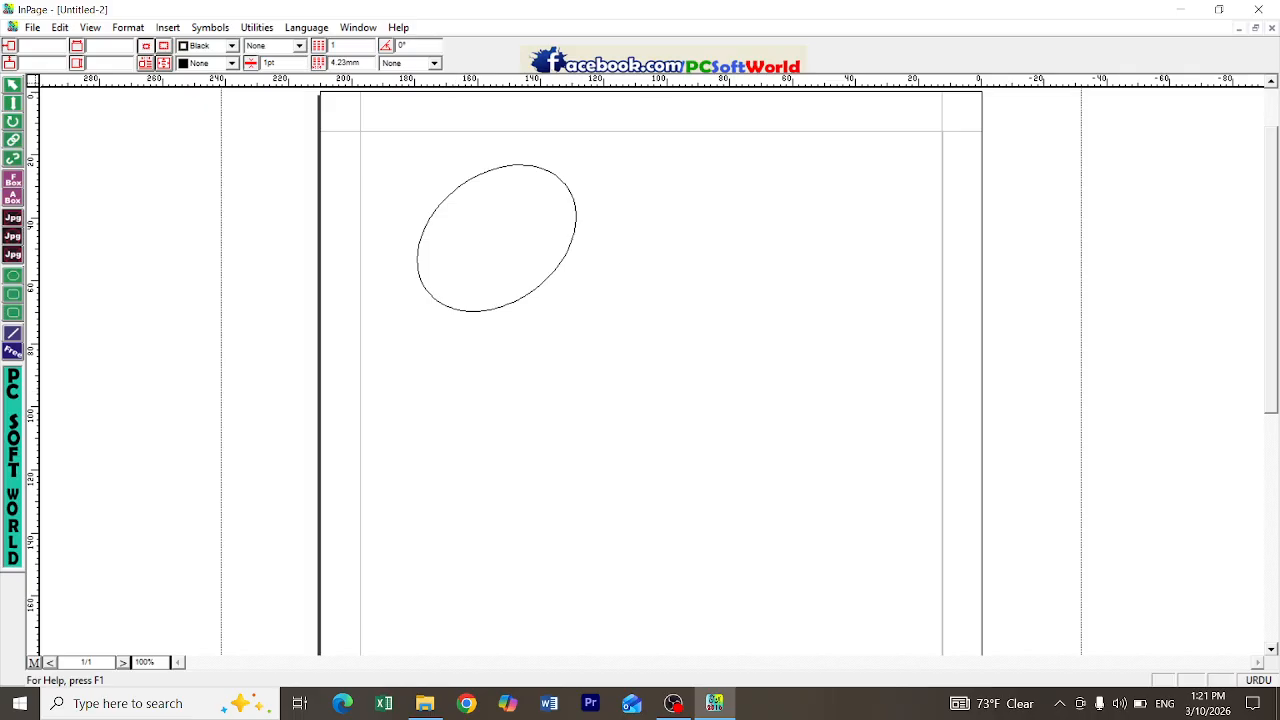
pyautogui.moveTo(660, 309); pyautogui.dragTo(850, 518)
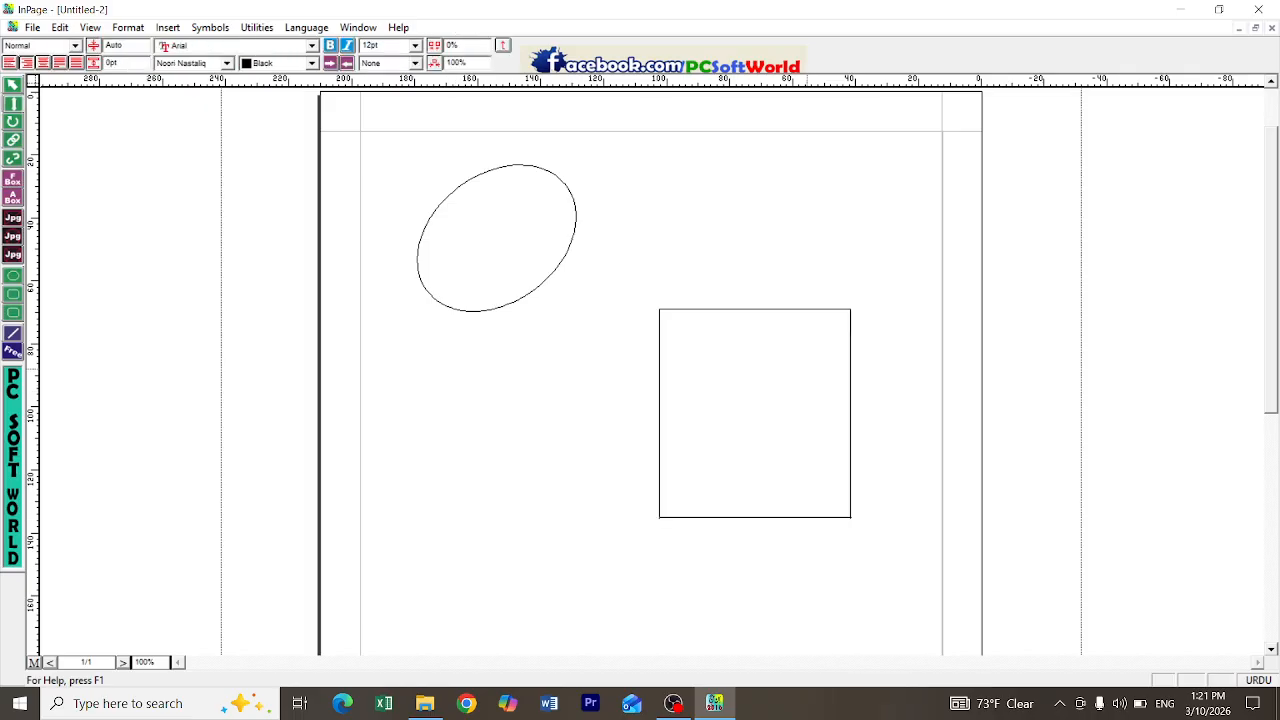
pyautogui.write('سیبسیب')
pyautogui.press('Return')
pyautogui.write('سیب')
pyautogui.press('Return')
pyautogui.write('سیب')
# Draw a shallow auto-expanding text box below the ellipse and enter three lines of sample Urdu text.
pyautogui.click(13, 197)
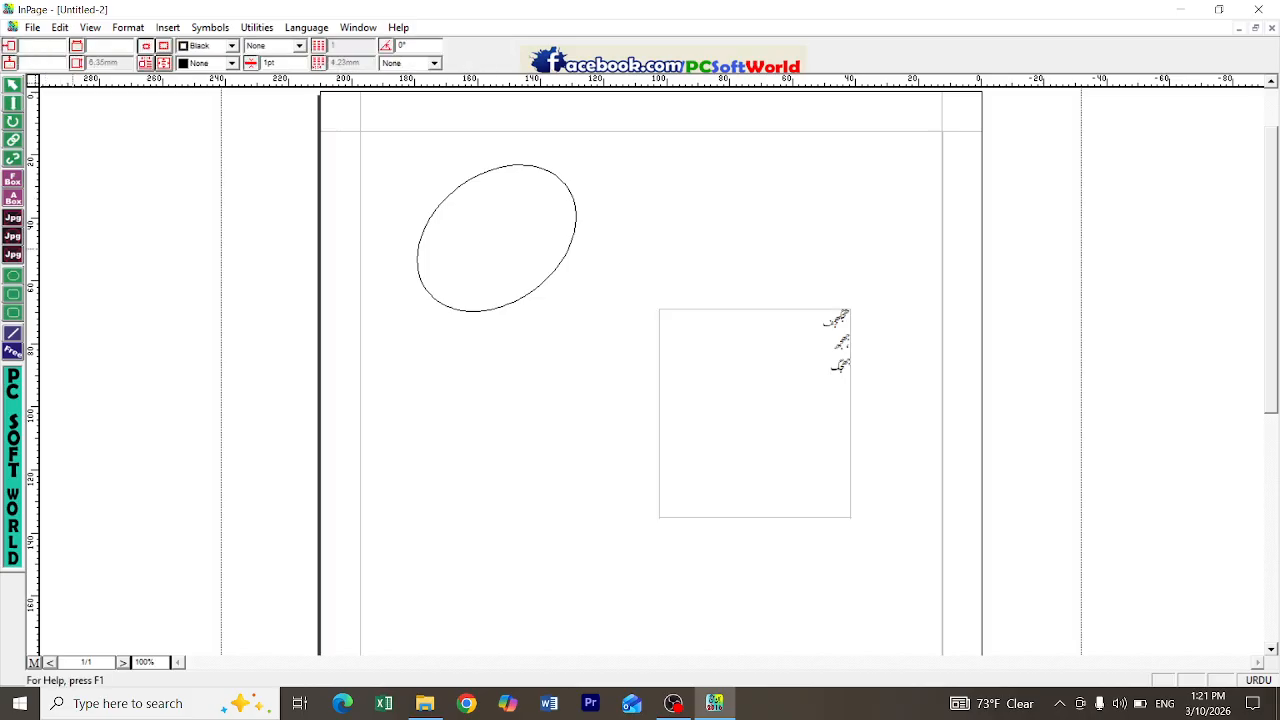
pyautogui.moveTo(425, 358); pyautogui.dragTo(601, 381)
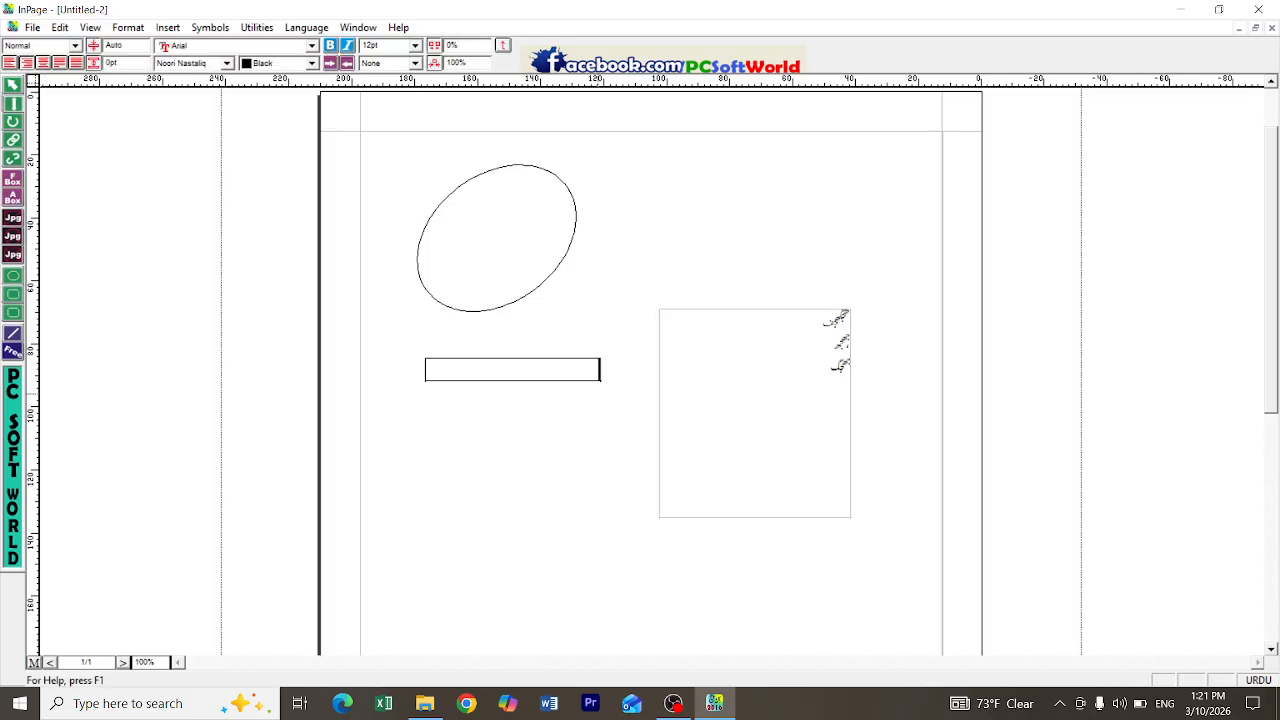
pyautogui.write('جھگیر')
pyautogui.write('حلج')
pyautogui.press('Return')
pyautogui.write('جگبر')
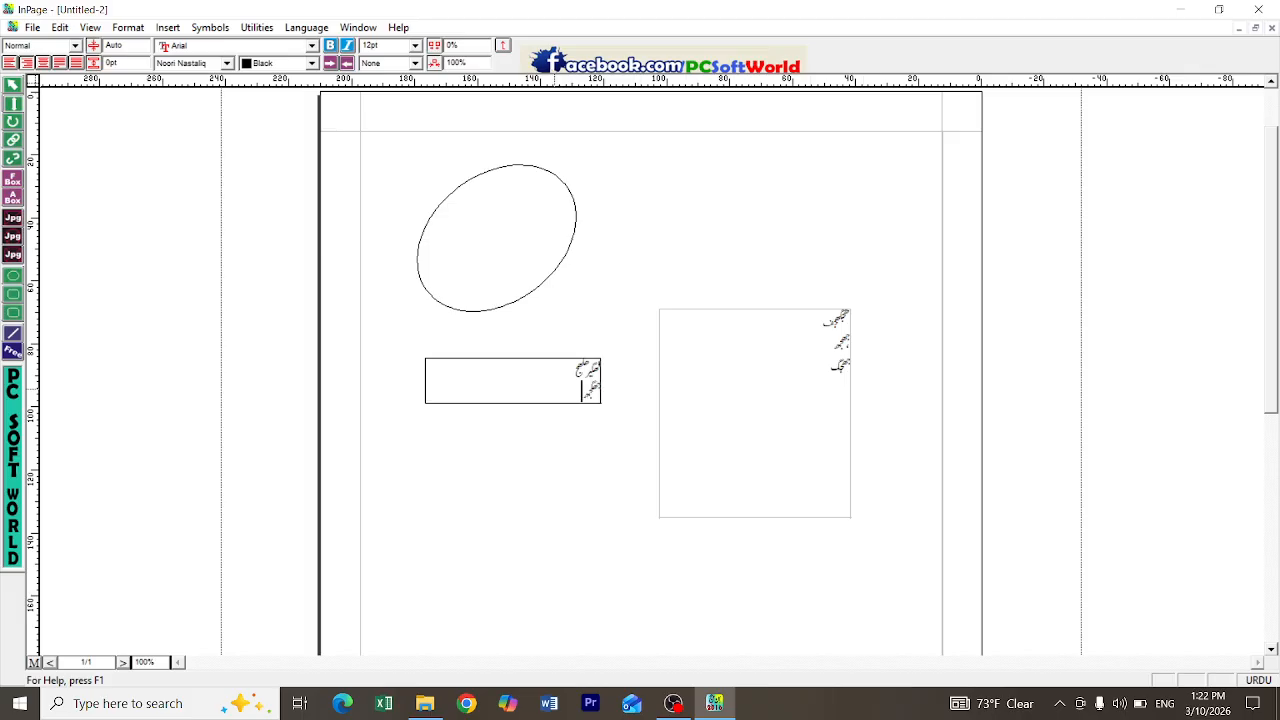
pyautogui.press('Return')
pyautogui.write('جگون')
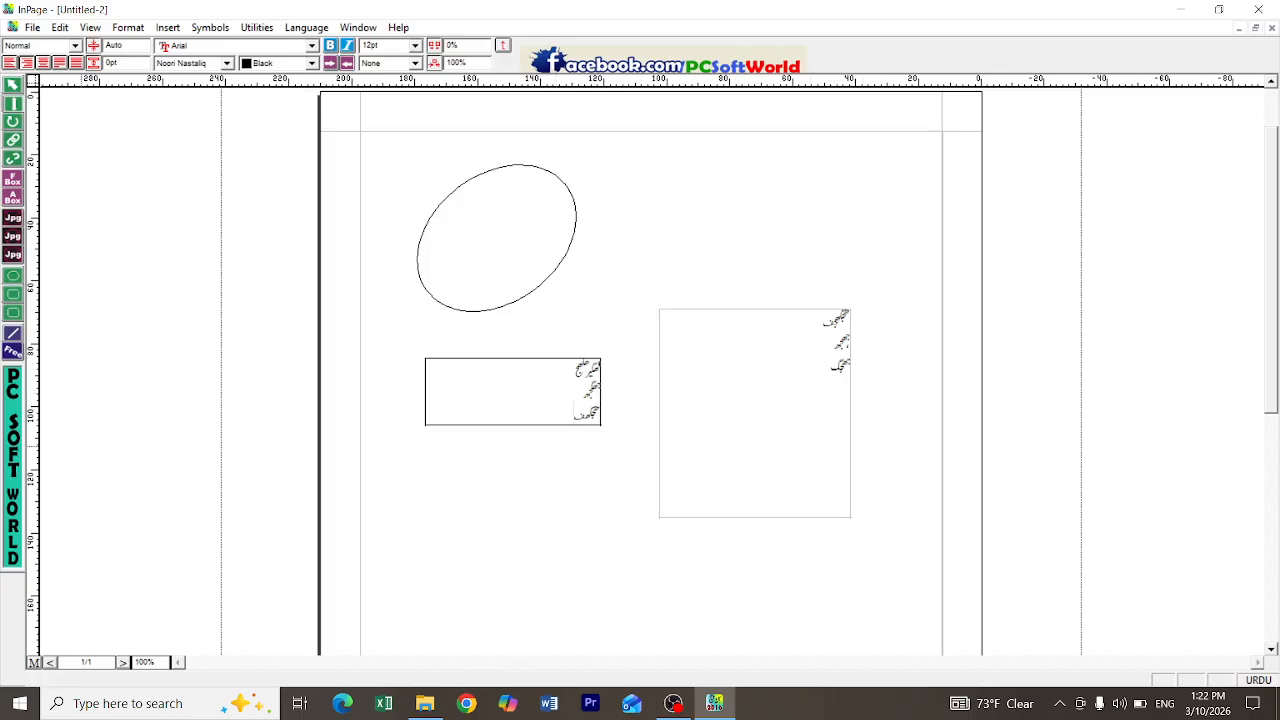
# Draw a square picture box below the shallow text box, then open its picture import dialog and close it without importing.
pyautogui.click(13, 217)
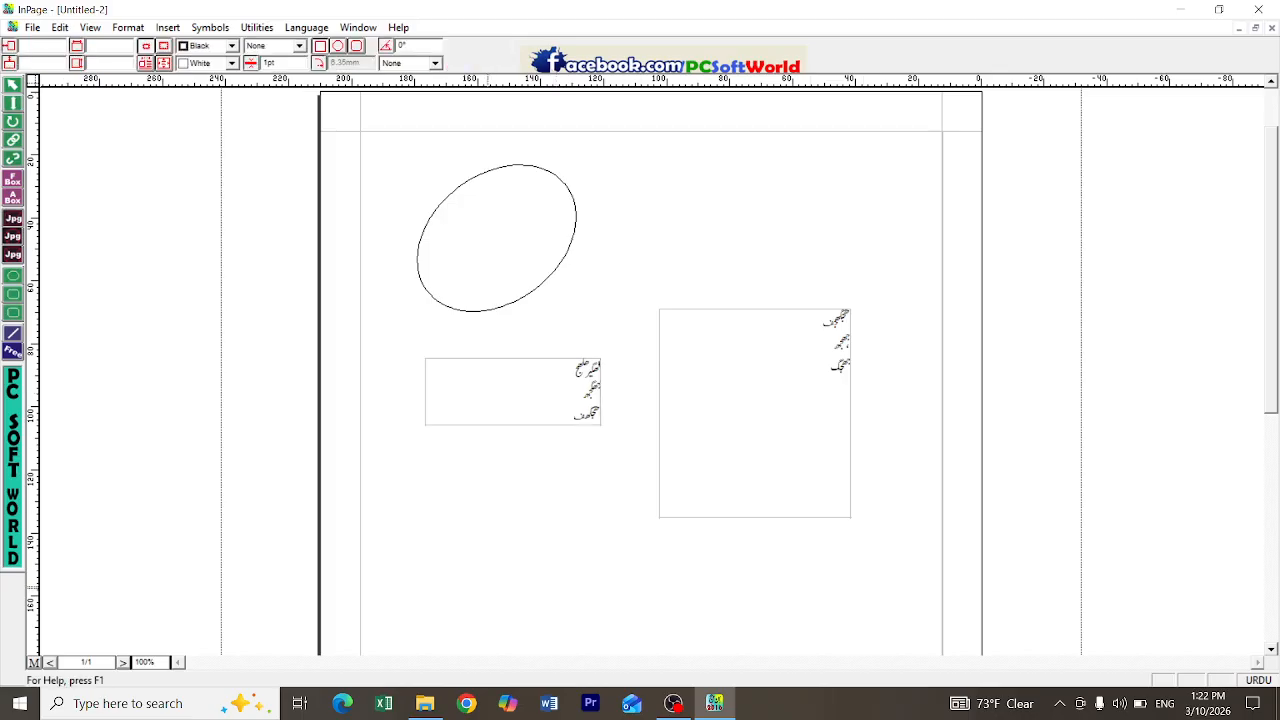
pyautogui.moveTo(468, 495); pyautogui.dragTo(551, 579)
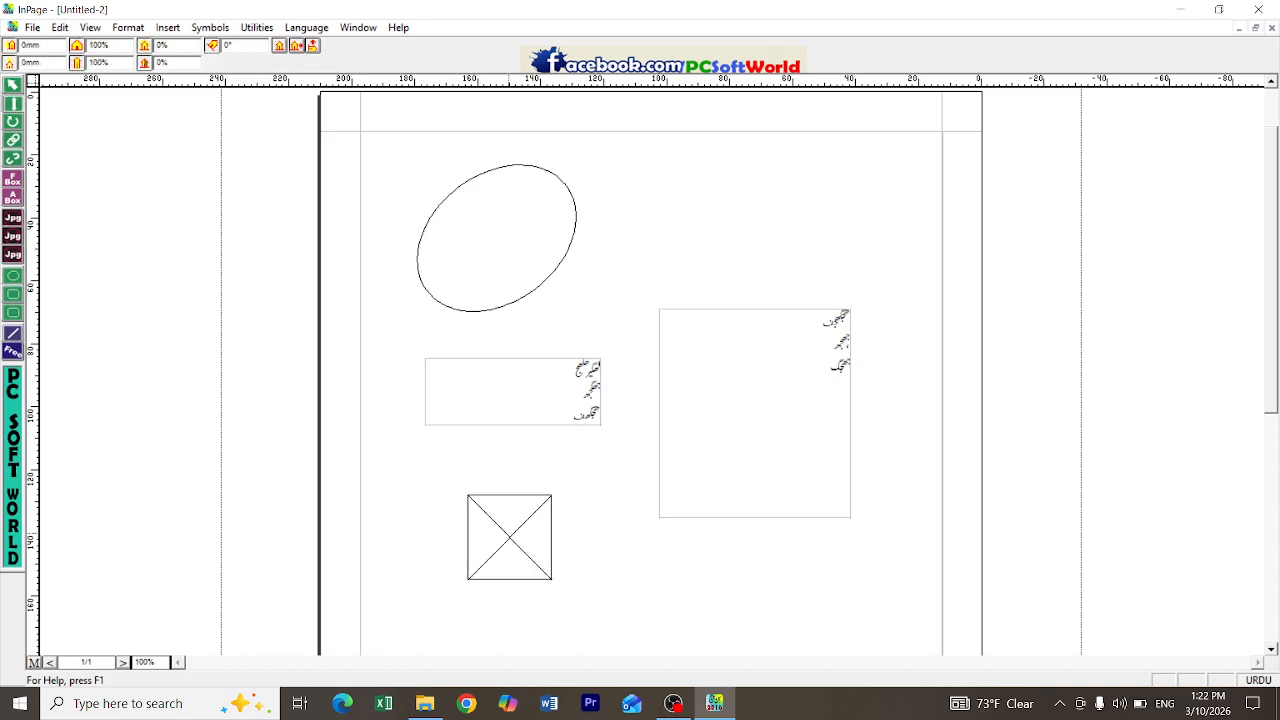
pyautogui.doubleClick(510, 537)
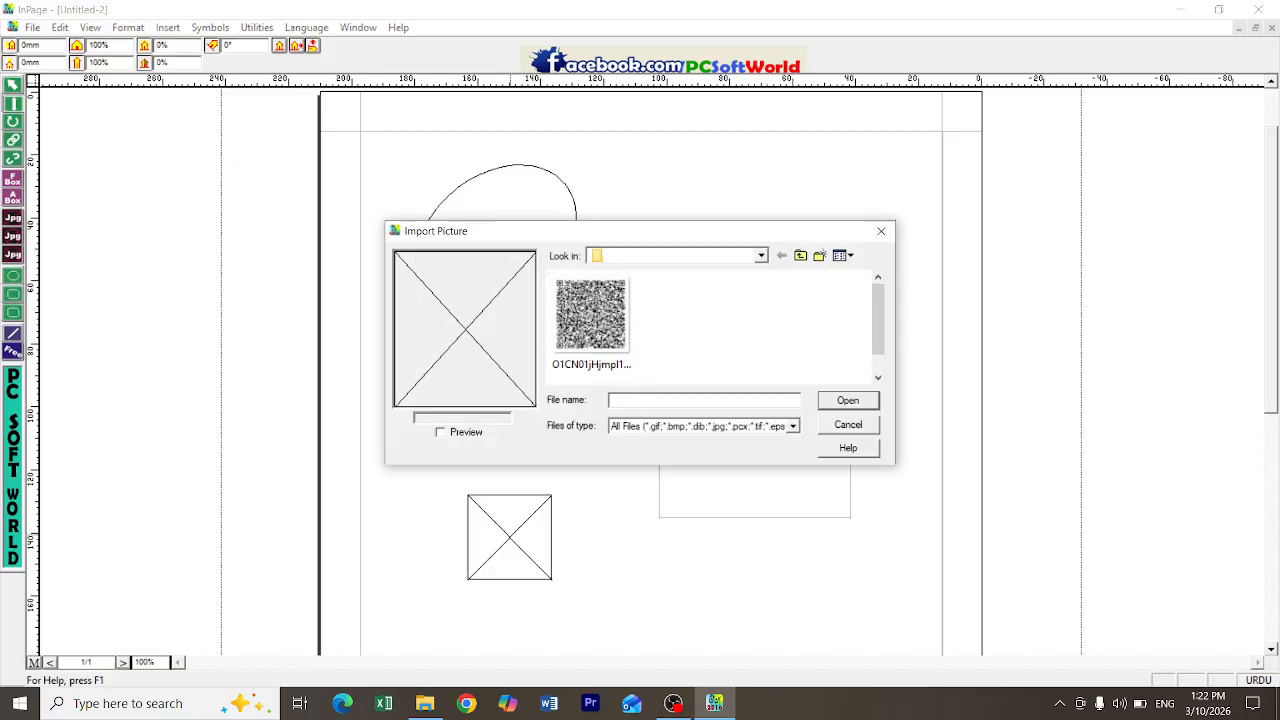
pyautogui.click(881, 231)
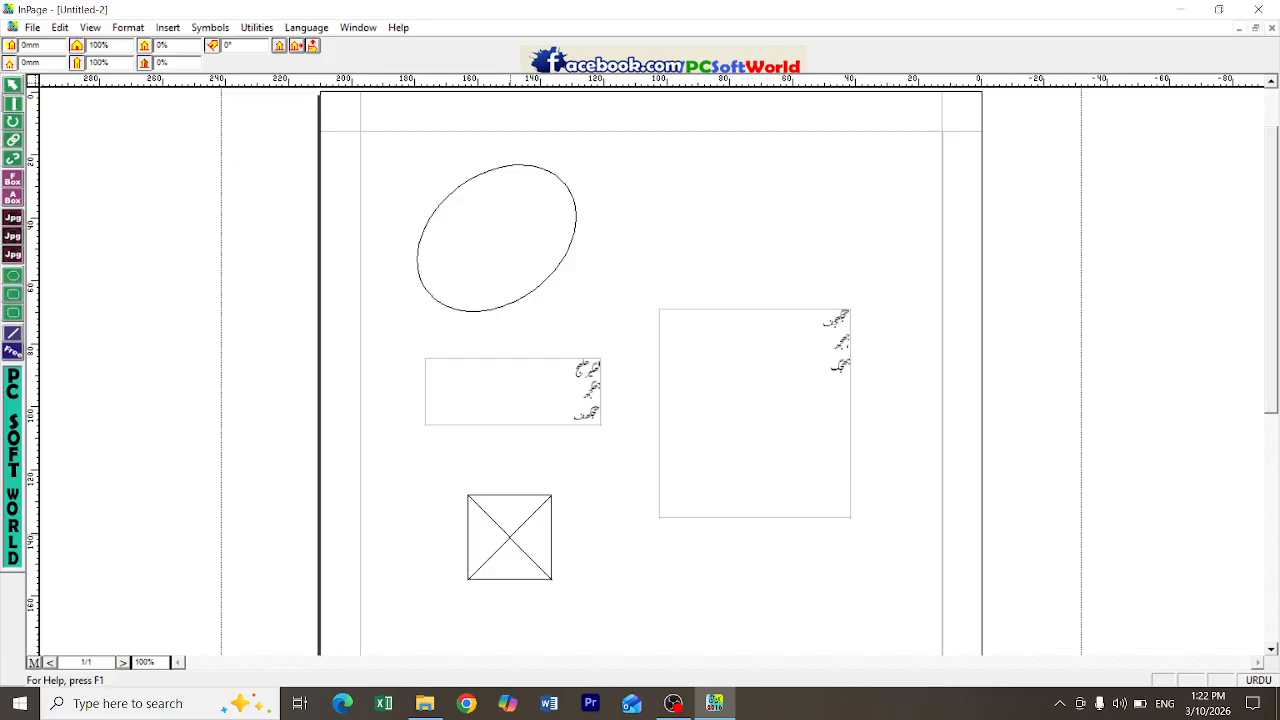
# Draw a small circular picture box beside the square one and a rounded picture box below the large text box.
pyautogui.click(13, 236)
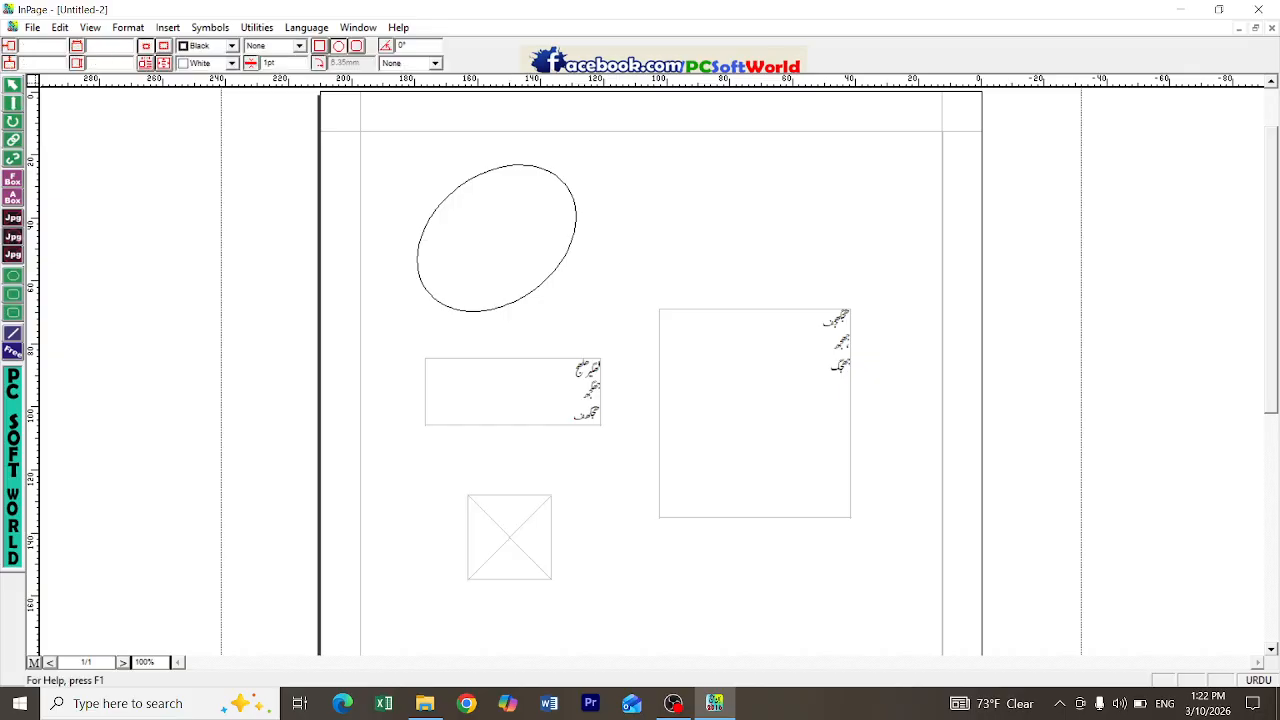
pyautogui.moveTo(567, 504); pyautogui.dragTo(621, 560)
pyautogui.click(13, 255)
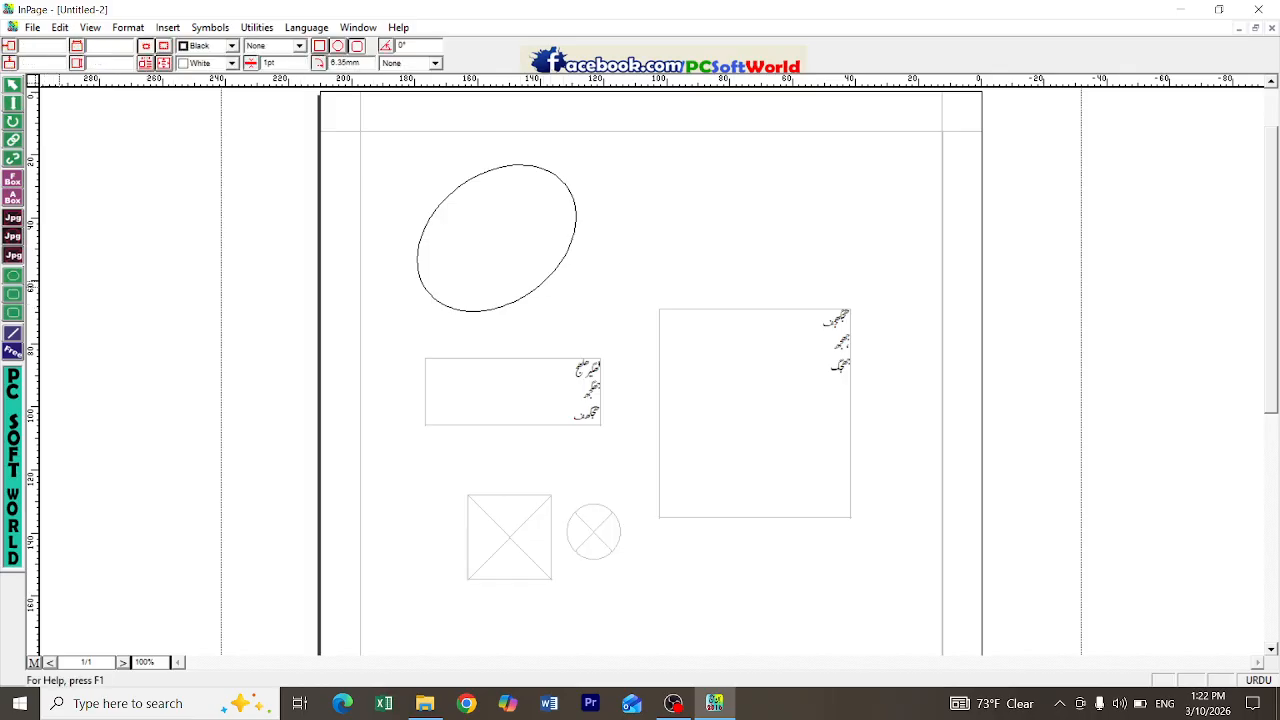
pyautogui.moveTo(678, 535); pyautogui.dragTo(755, 599)
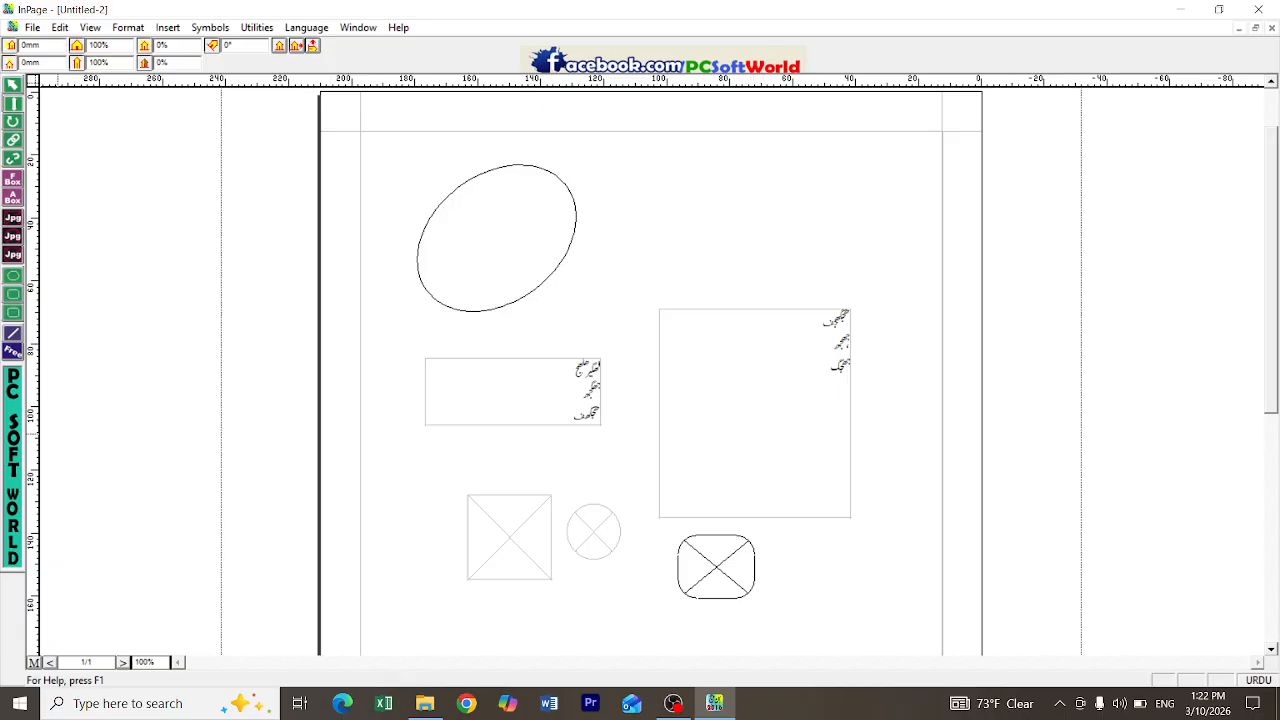
# Draw a rectangle about 40 by 17 mm above the large text box and an ellipse about 26 by 7 mm overlapping its lower edge.
pyautogui.click(13, 276)
pyautogui.moveTo(642, 186); pyautogui.dragTo(768, 240)
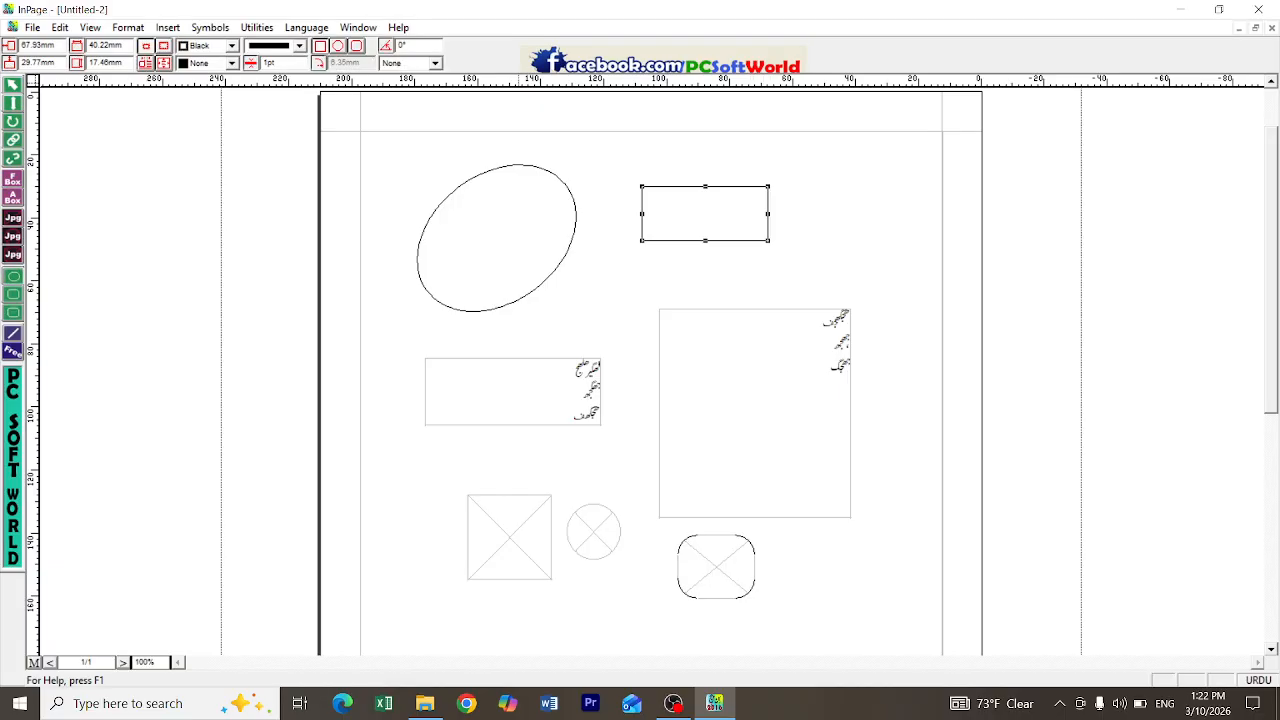
pyautogui.click(13, 295)
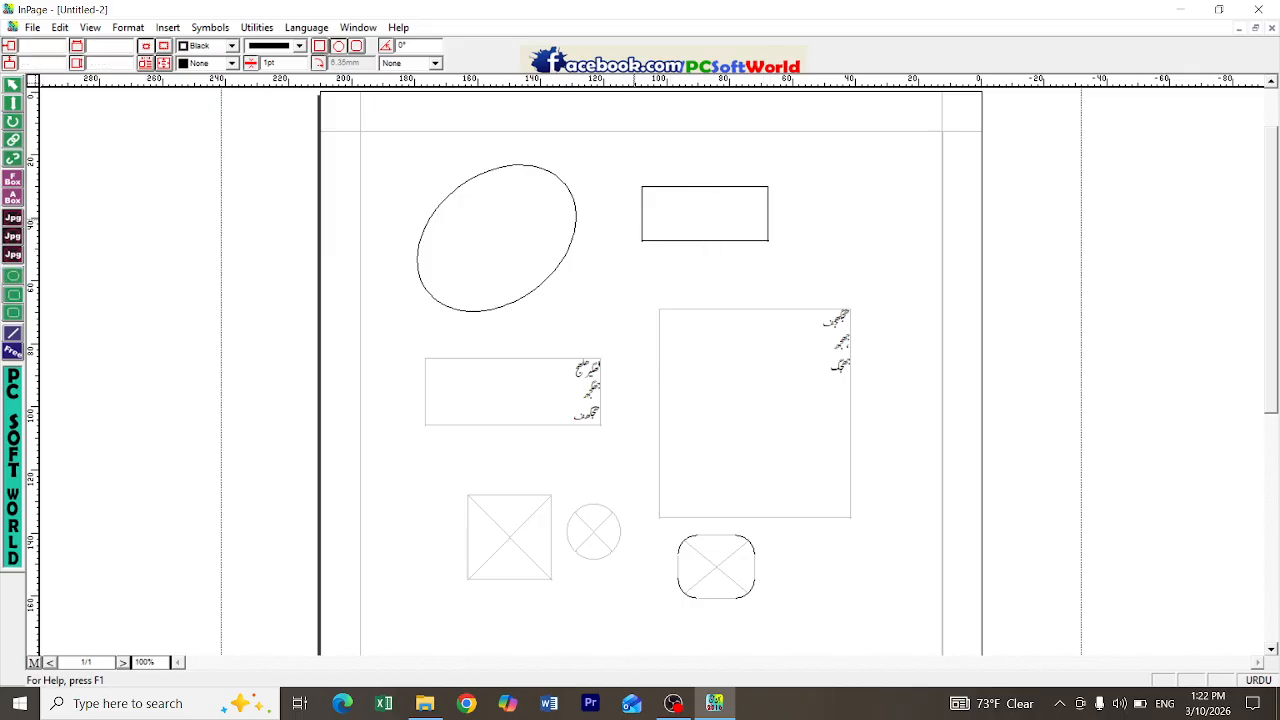
pyautogui.moveTo(637, 218); pyautogui.dragTo(718, 240)
# Draw a rounded rectangle about 43 by 15 mm overlapping the rectangle, and surround these shapes with four straight lines.
pyautogui.click(13, 313)
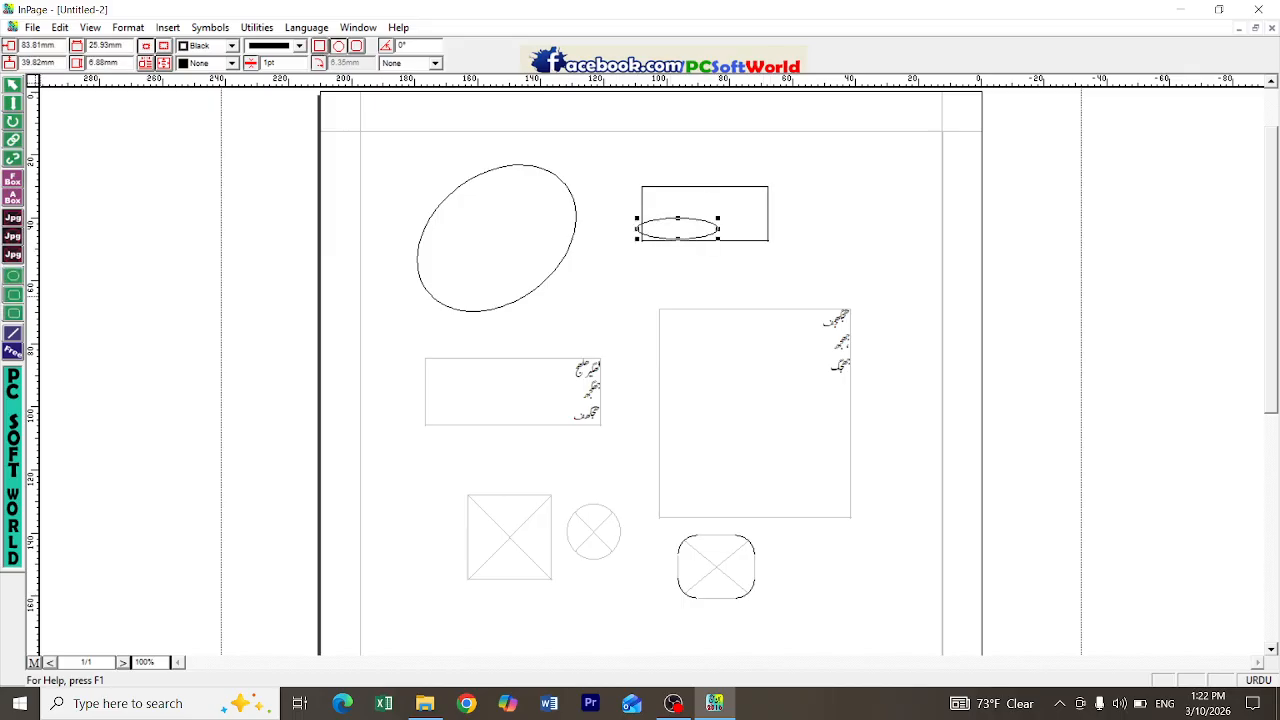
pyautogui.moveTo(689, 167); pyautogui.dragTo(824, 212)
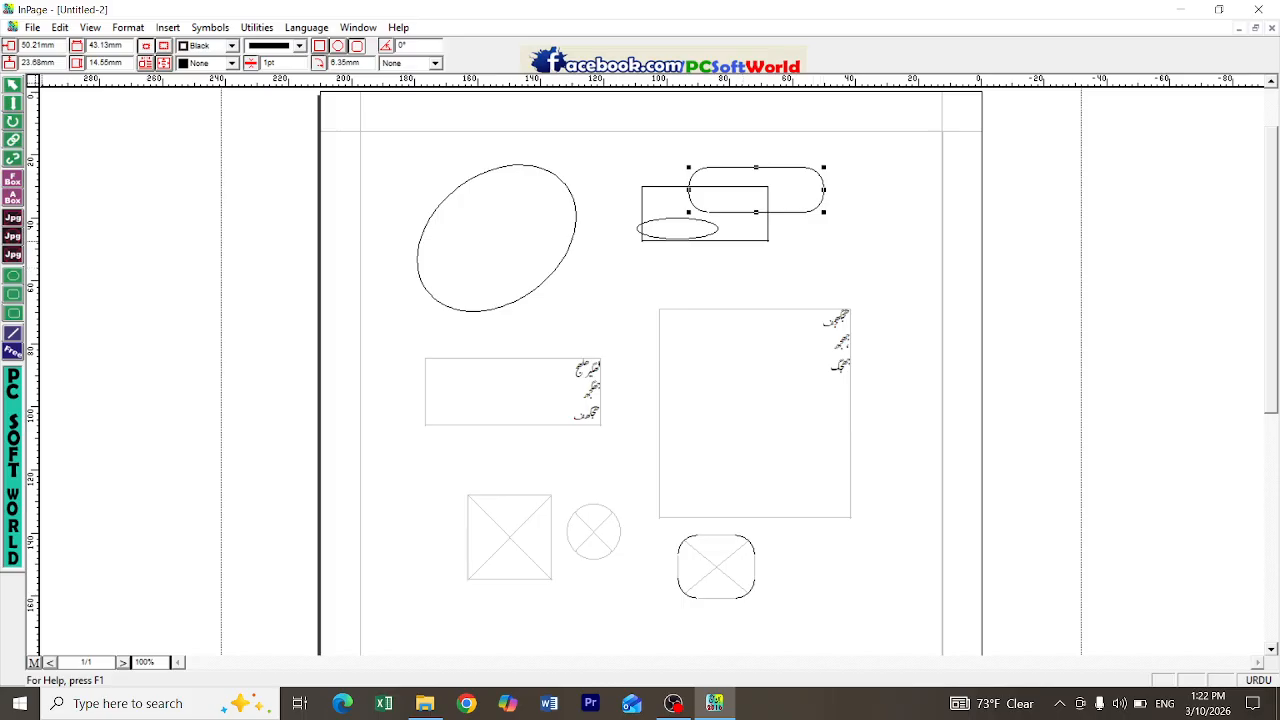
pyautogui.click(13, 333)
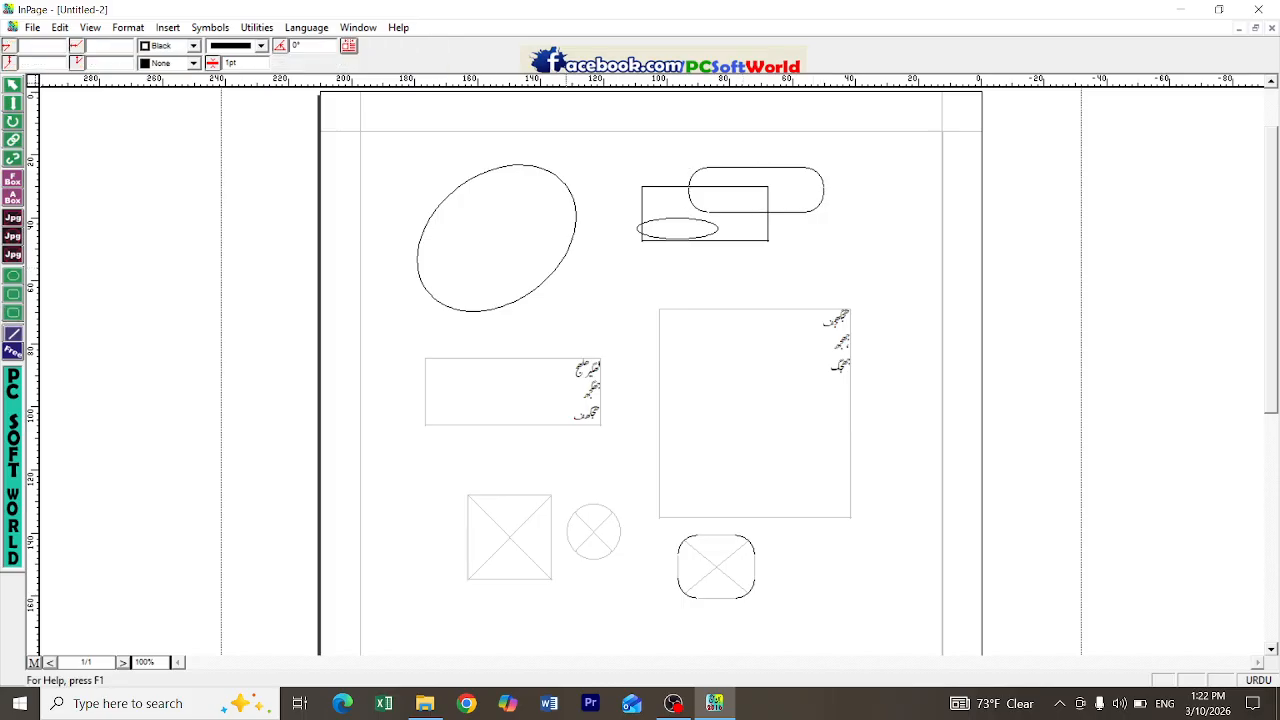
pyautogui.moveTo(612, 270)
pyautogui.mouseDown()
pyautogui.moveTo(835, 270)
pyautogui.moveTo(828, 160)
pyautogui.moveTo(612, 160)
pyautogui.moveTo(605, 242)
pyautogui.mouseUp()
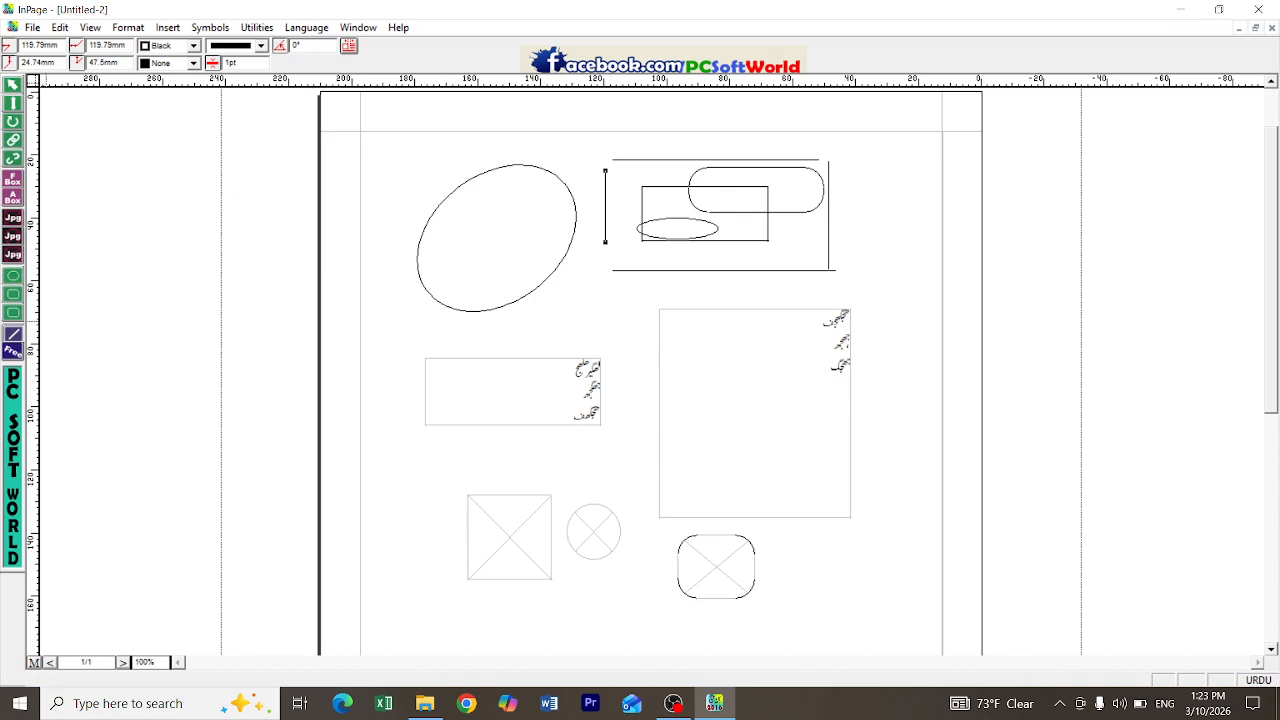
# Use the Free tool to draw three small rectangular shapes inside the rotated ellipse and one about 53 by 78 mm across it.
pyautogui.click(12, 351)
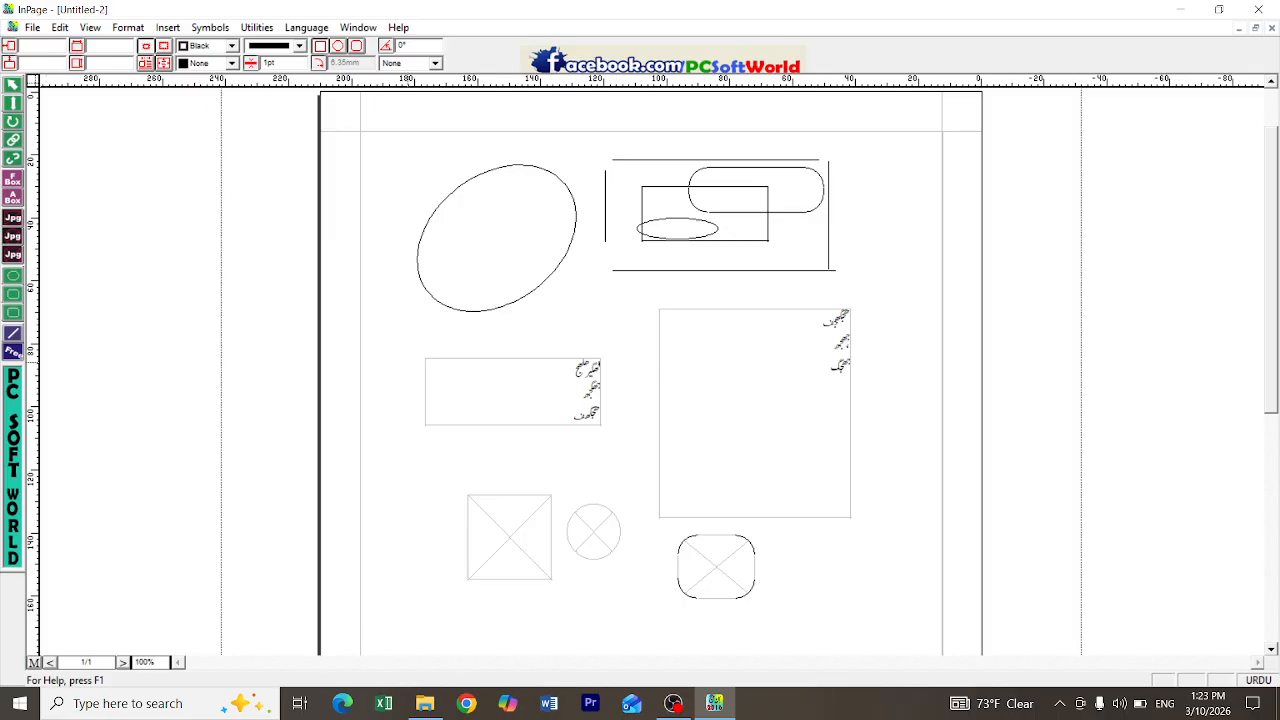
pyautogui.moveTo(461, 215); pyautogui.dragTo(539, 265)
pyautogui.moveTo(462, 216); pyautogui.dragTo(517, 243)
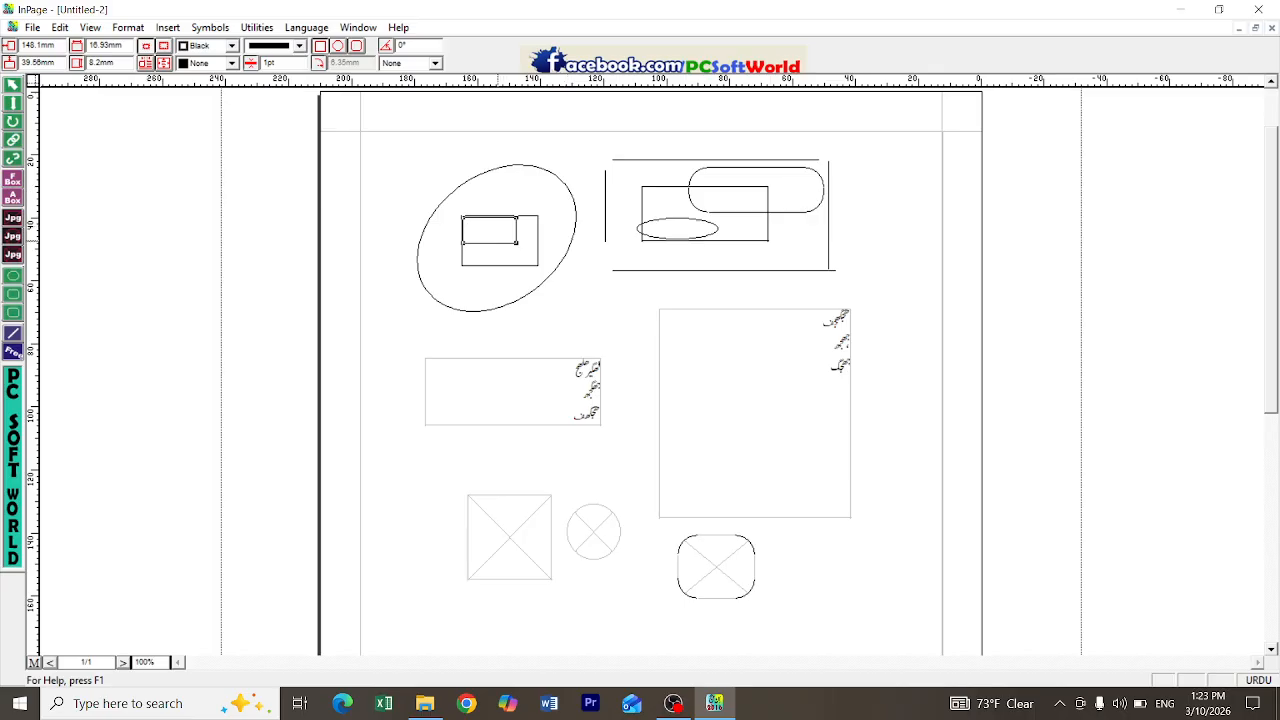
pyautogui.moveTo(490, 238); pyautogui.dragTo(512, 269)
pyautogui.moveTo(438, 146); pyautogui.dragTo(609, 393)
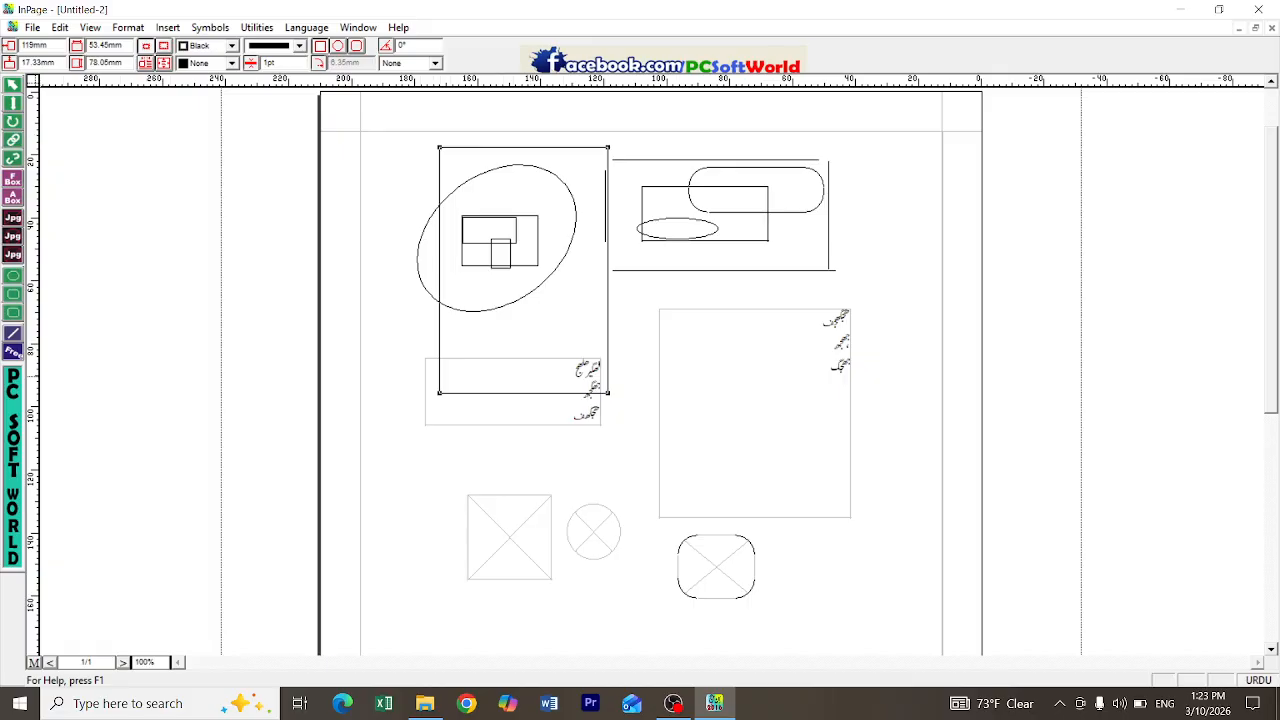
# Draw a wide text box in the lower part of the page and enter three lines of sample Urdu text.
pyautogui.moveTo(1271, 302); pyautogui.dragTo(1271, 534)
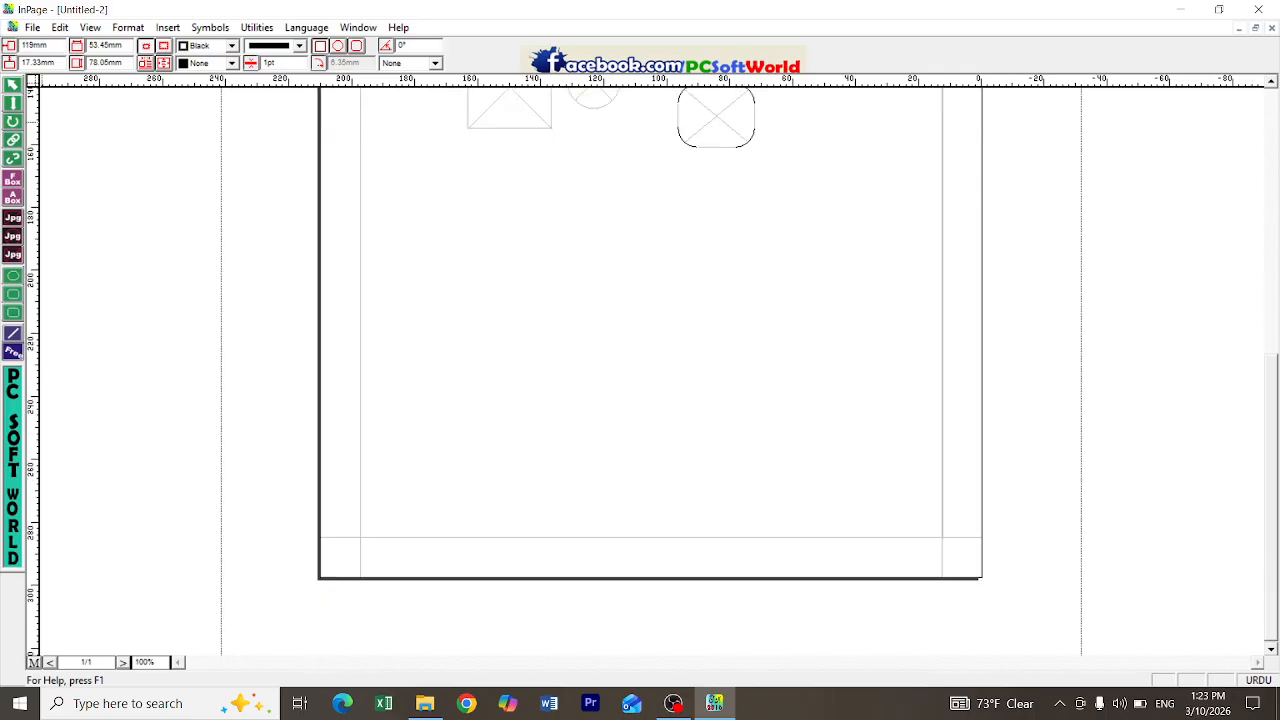
pyautogui.click(13, 179)
pyautogui.moveTo(671, 225); pyautogui.dragTo(872, 309)
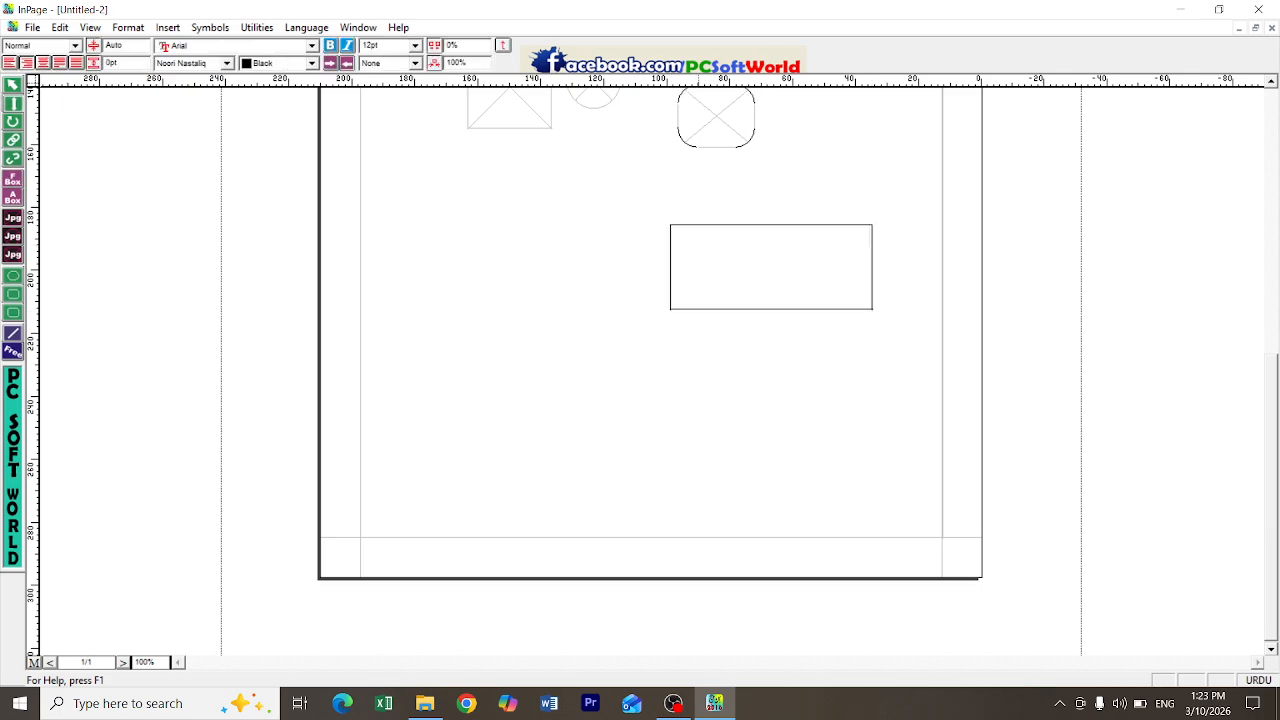
pyautogui.write('صبح')
pyautogui.press('Return')
pyautogui.write('ہسمھگ')
pyautogui.press('Return')
pyautogui.write('کھگچھگ')
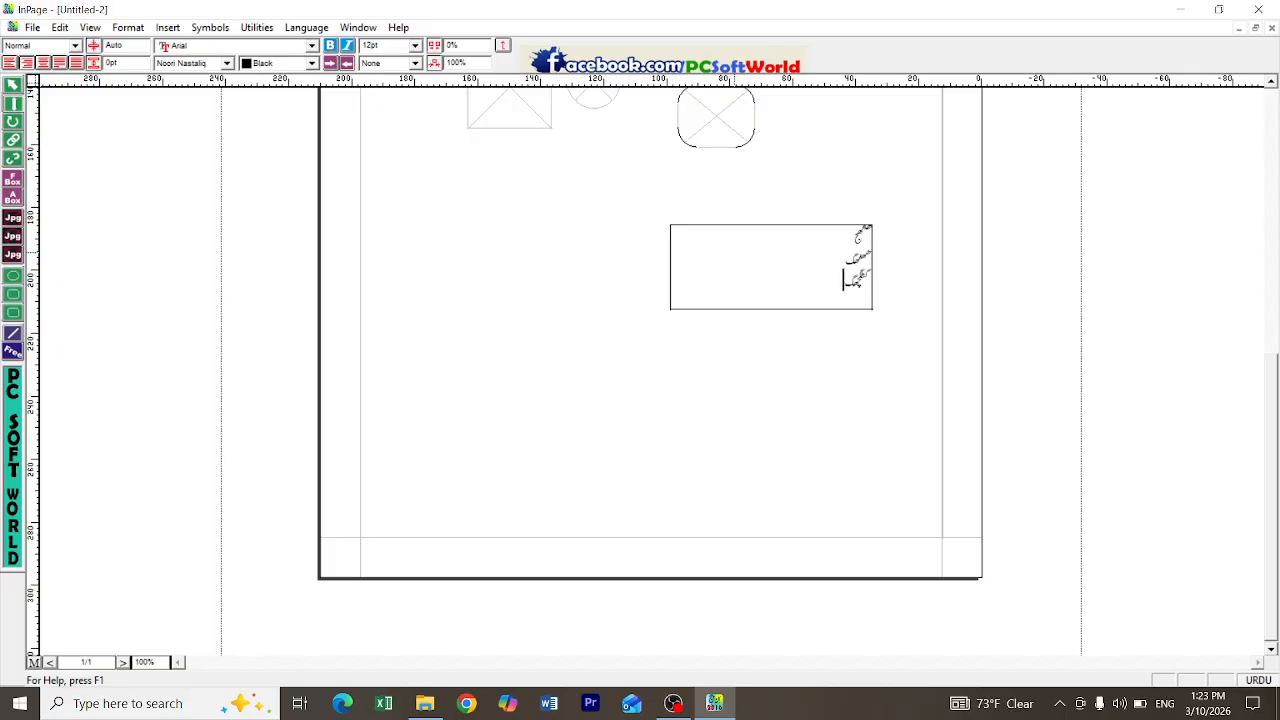
# Add another line to the sample-text box so it overflows, and draw an empty text box of similar size below it.
pyautogui.press('Return')
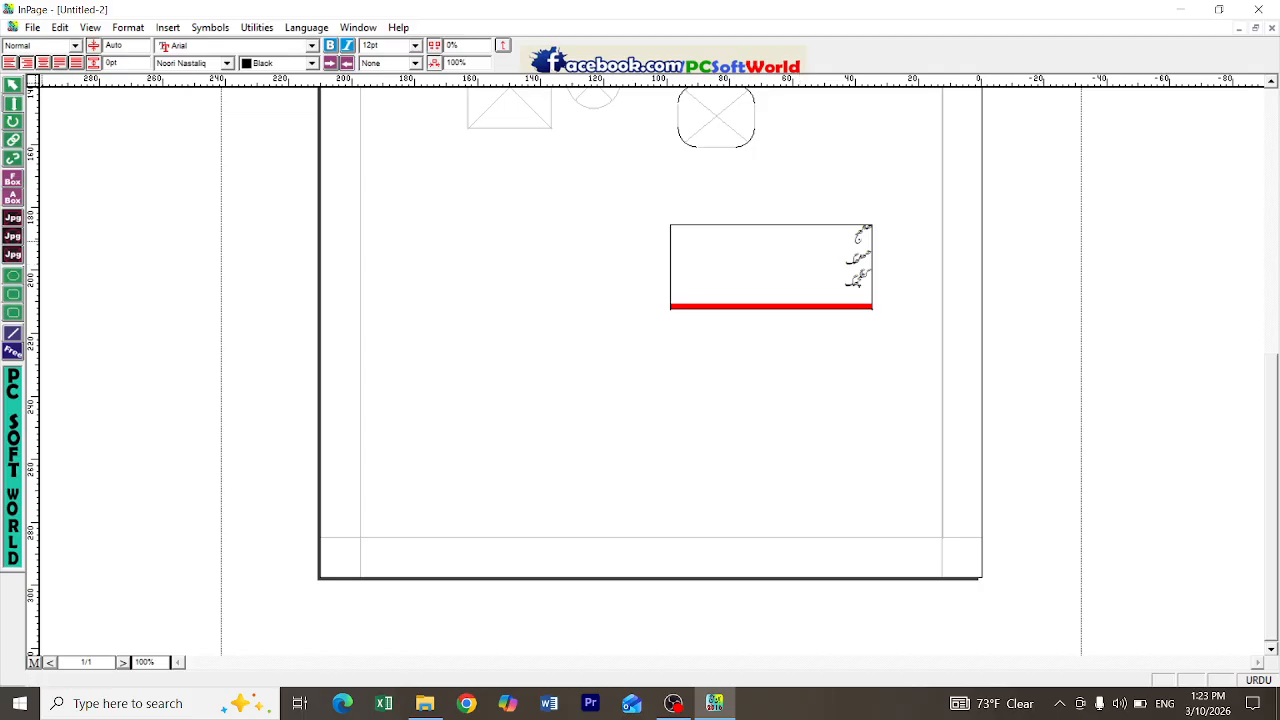
pyautogui.click(13, 179)
pyautogui.moveTo(600, 393); pyautogui.dragTo(799, 493)
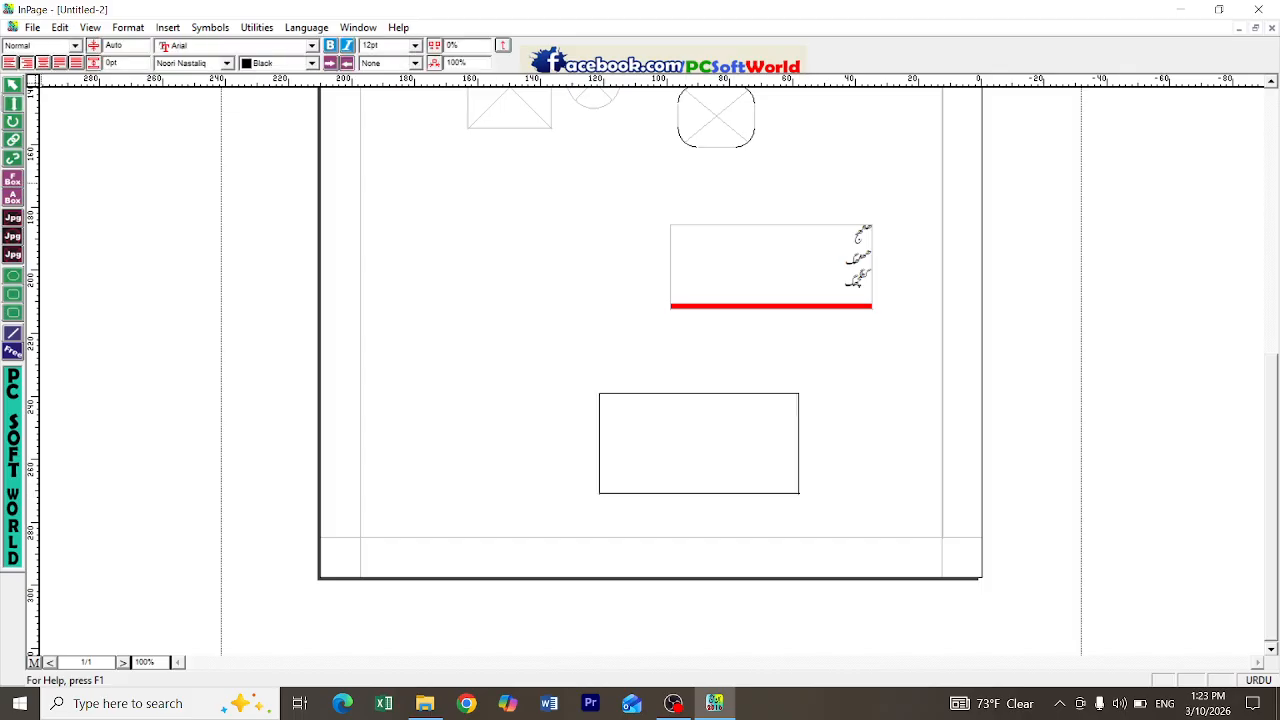
# Link the overflowing text box to the empty text box below it and remove that link again.
pyautogui.click(13, 140)
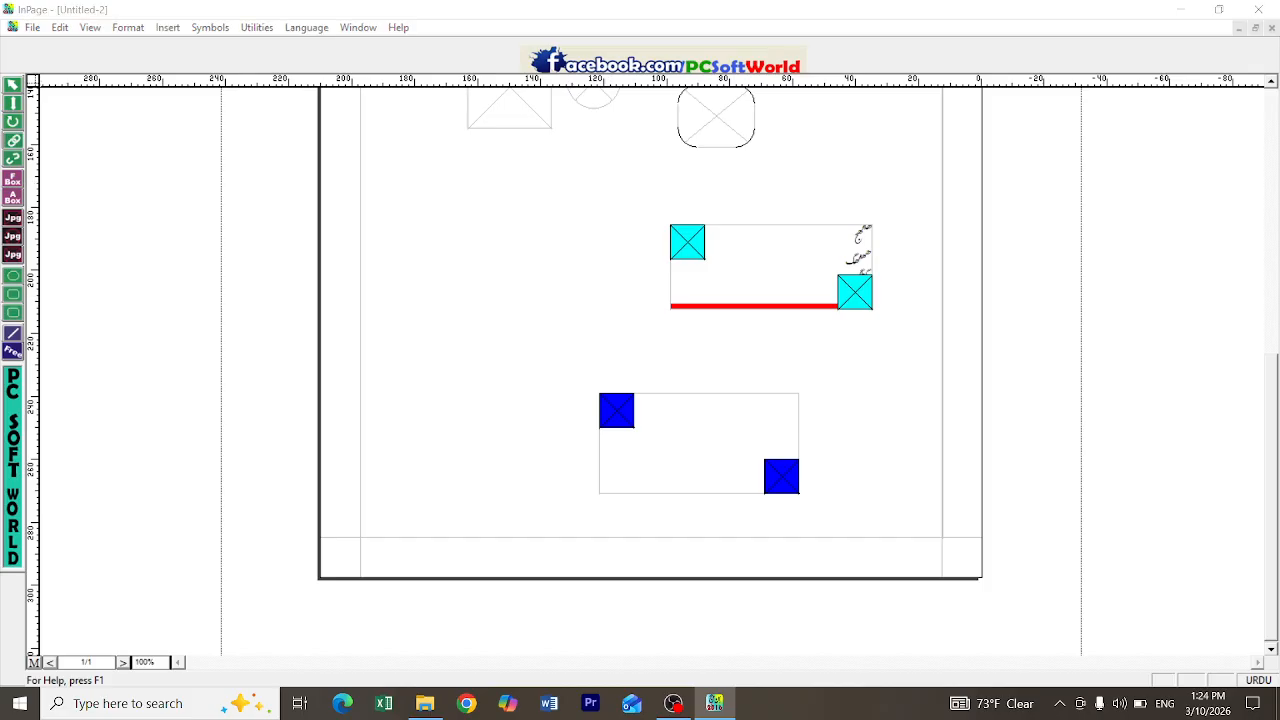
pyautogui.press('Return')
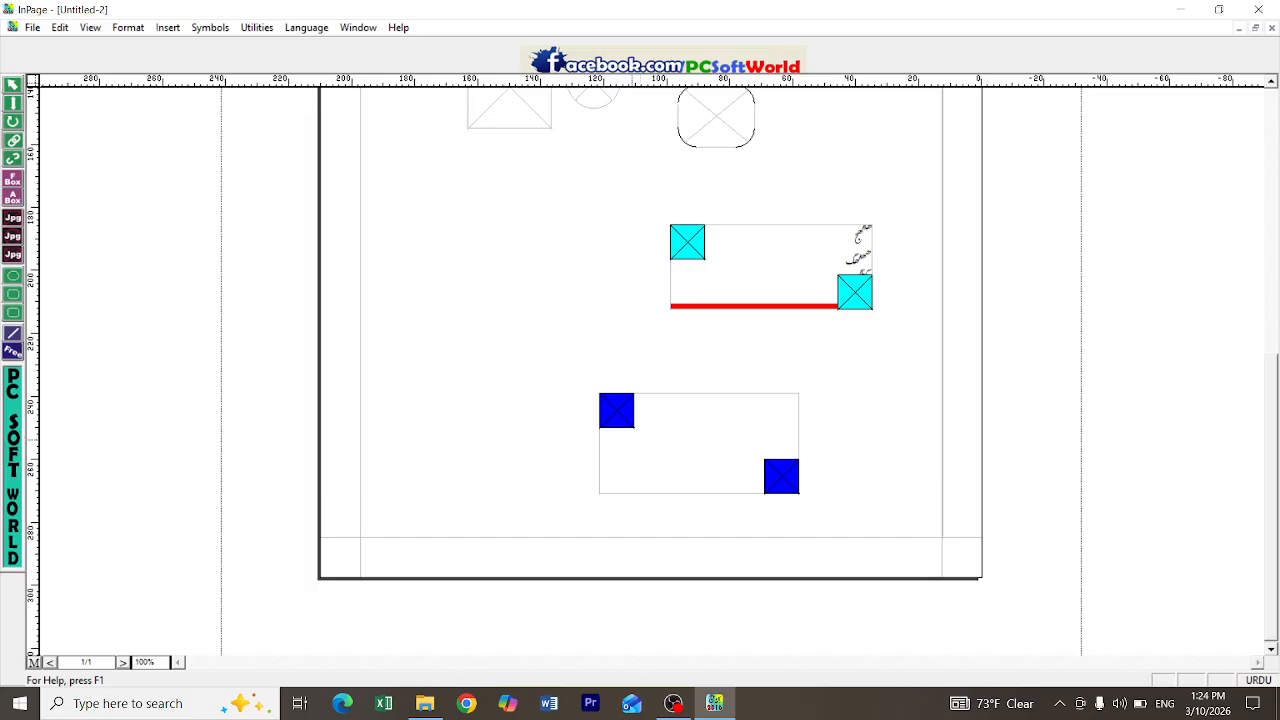
pyautogui.click(629, 416)
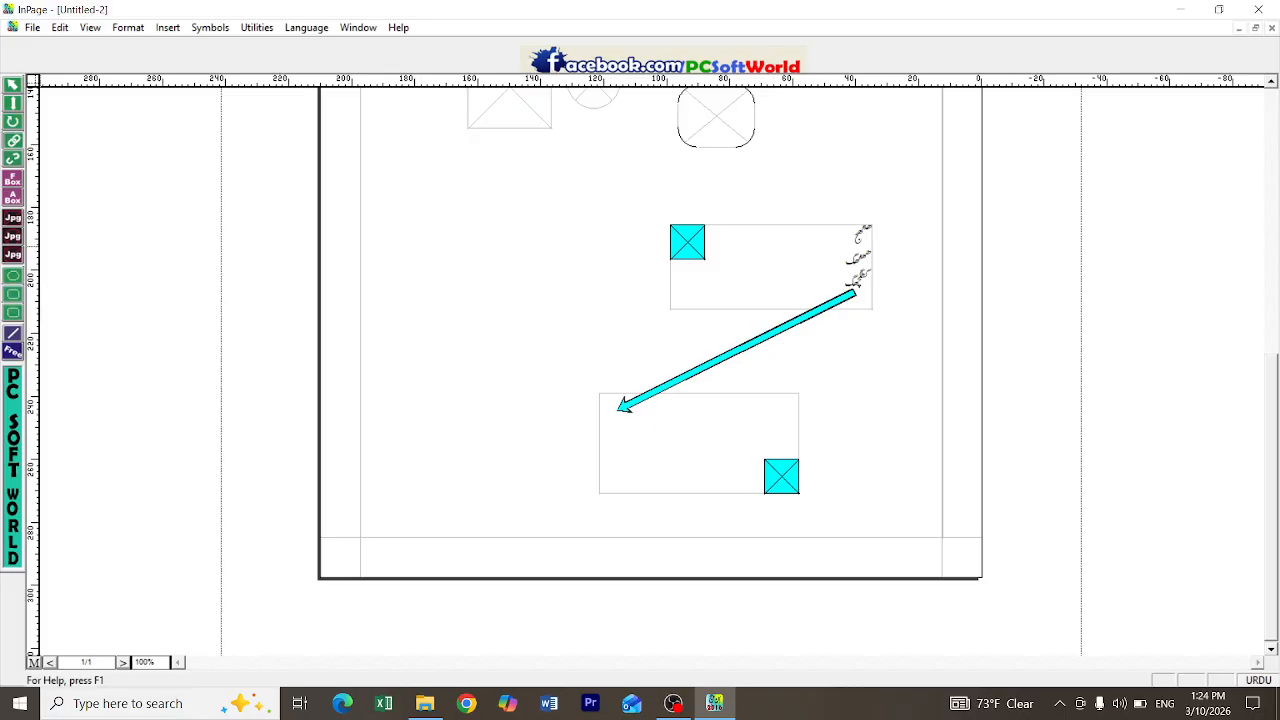
pyautogui.click(627, 408)
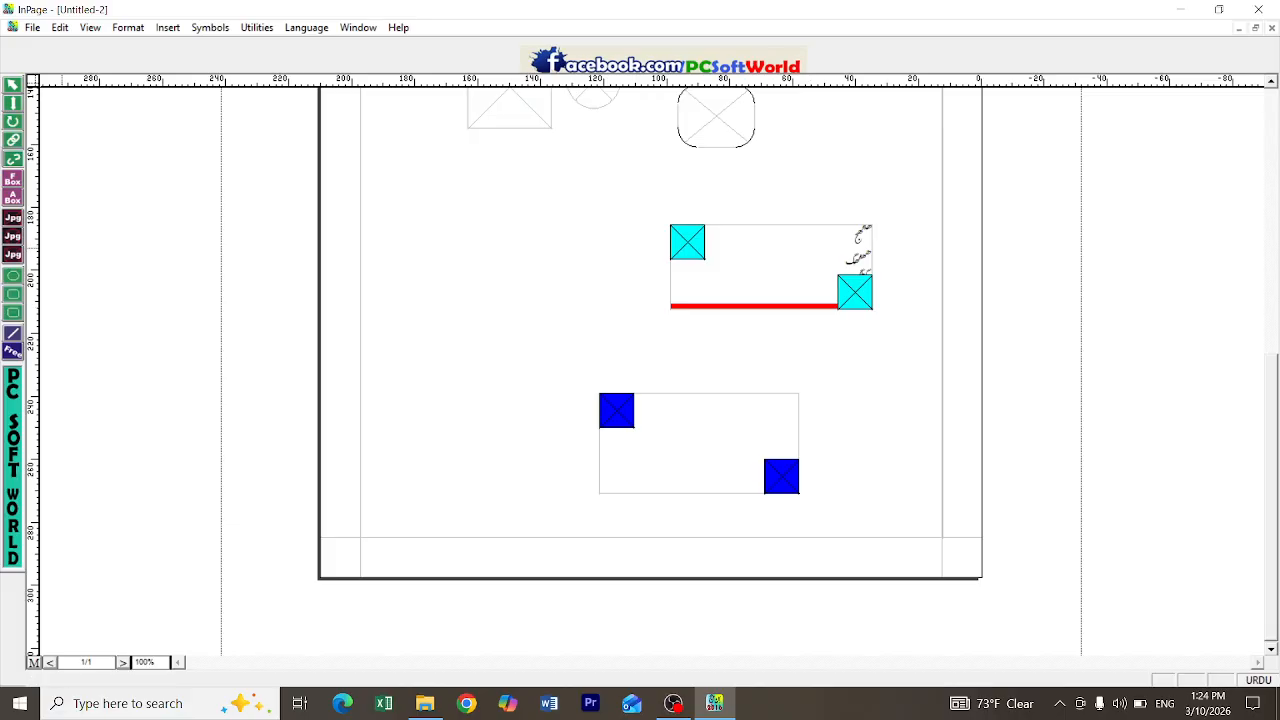
pyautogui.click(13, 85)
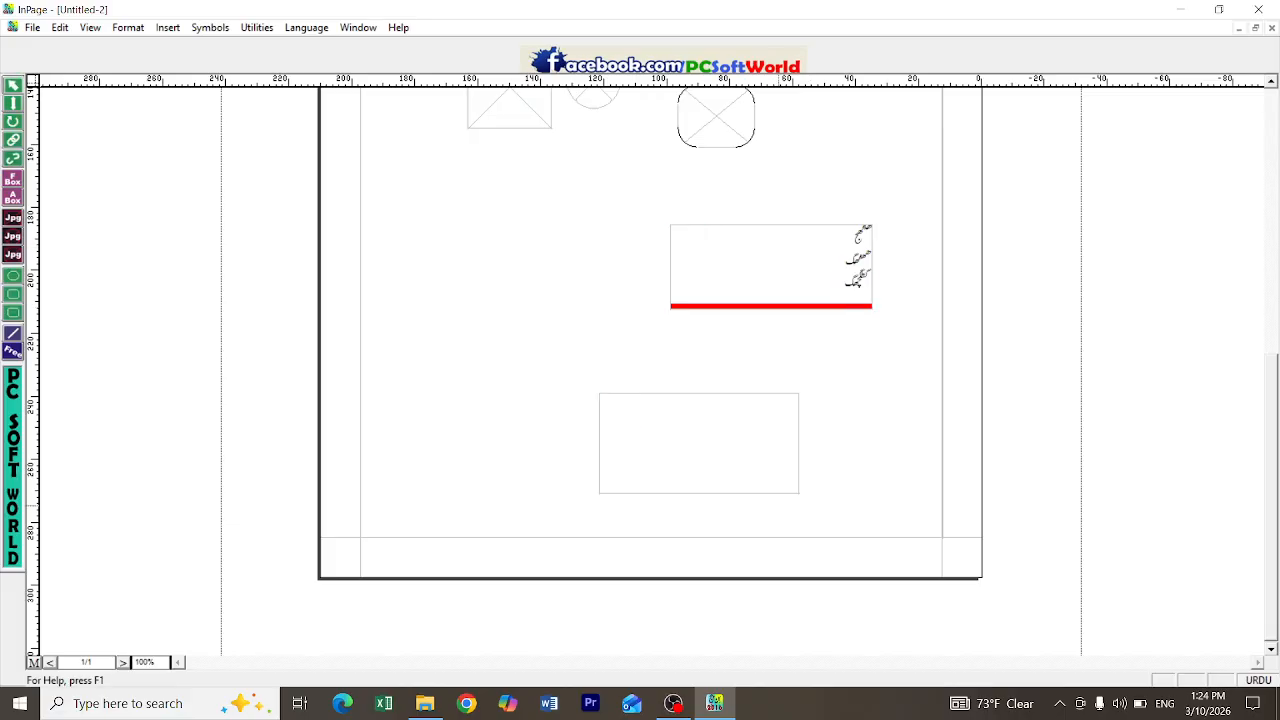
pyautogui.moveTo(1271, 450); pyautogui.dragTo(1271, 185)
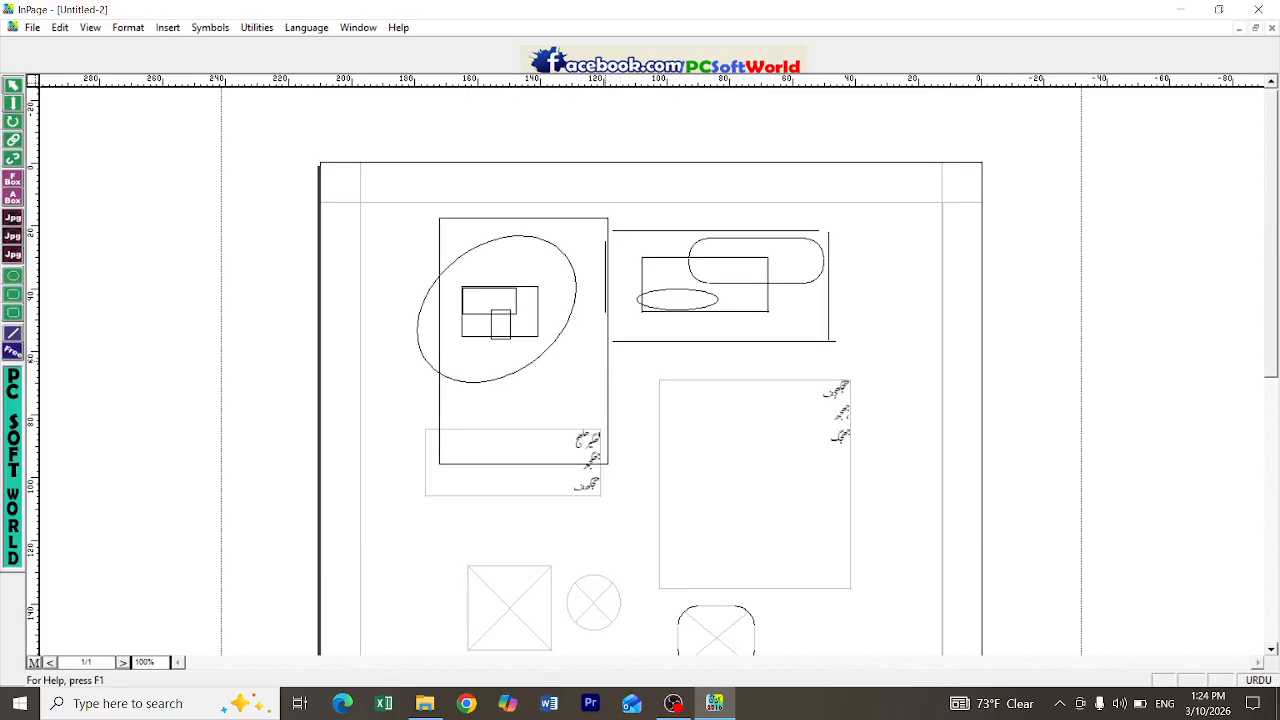
pyautogui.click(609, 361)
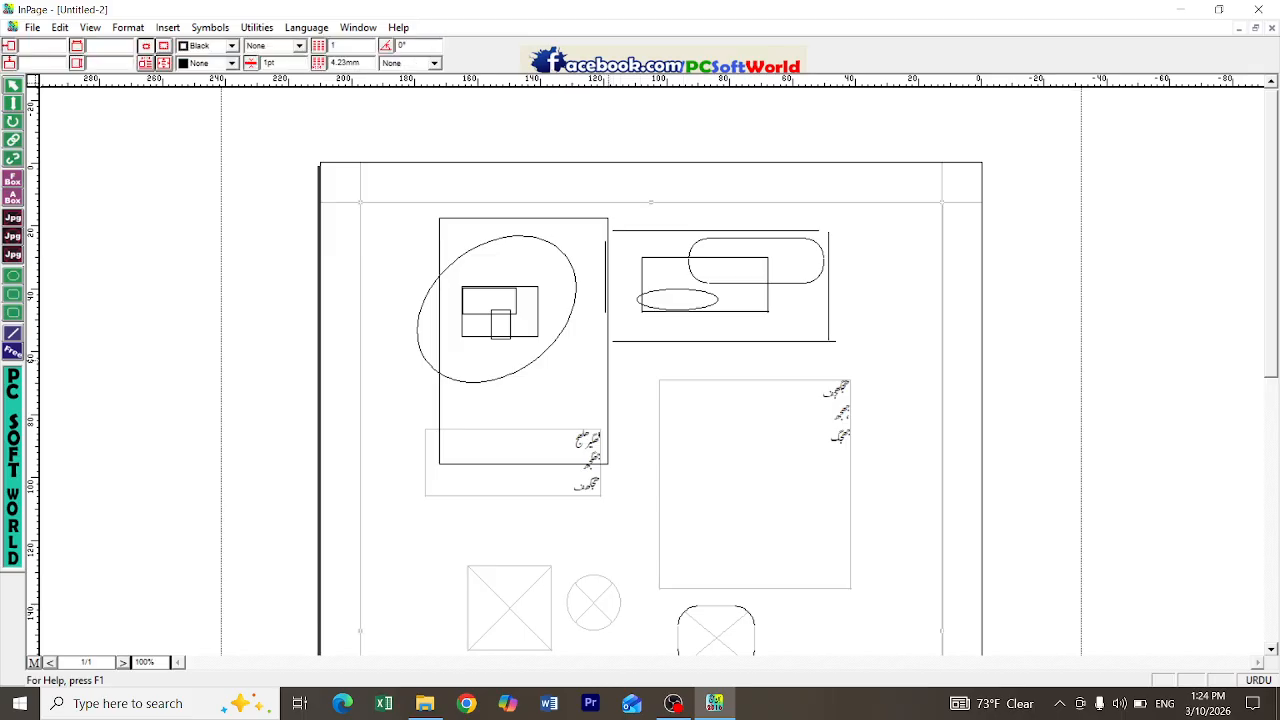
pyautogui.doubleClick(608, 361)
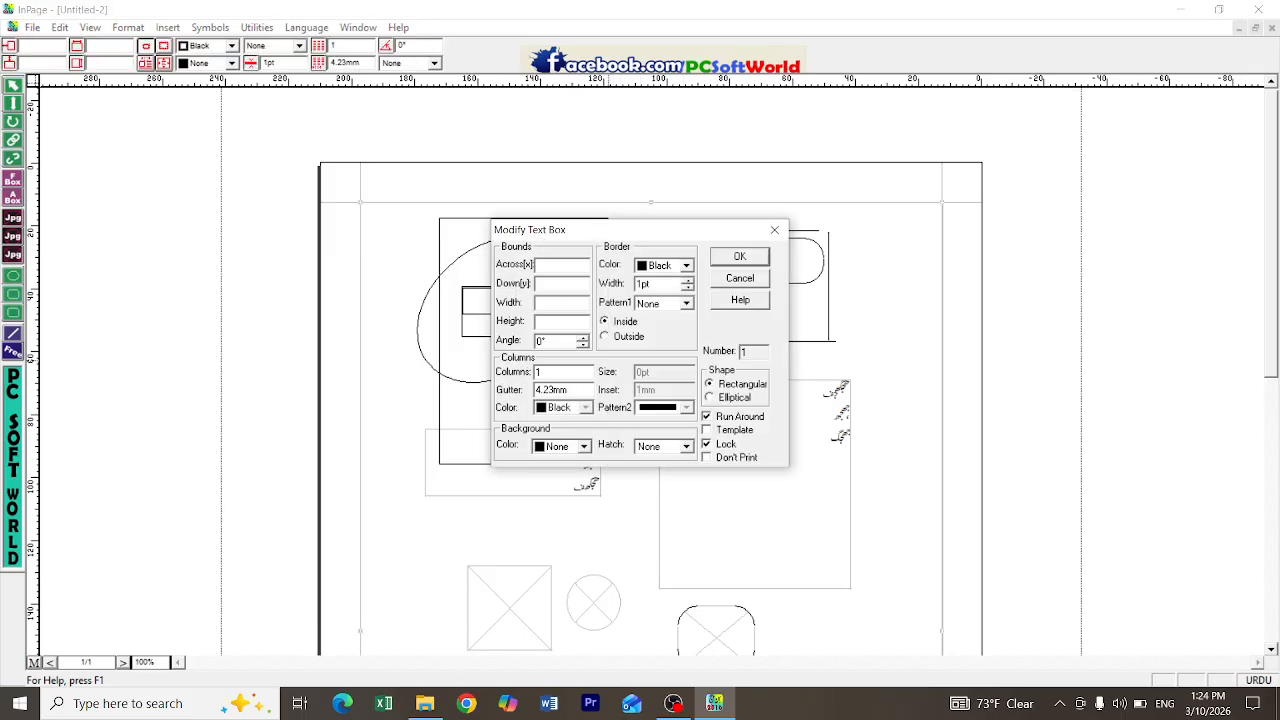
pyautogui.click(774, 230)
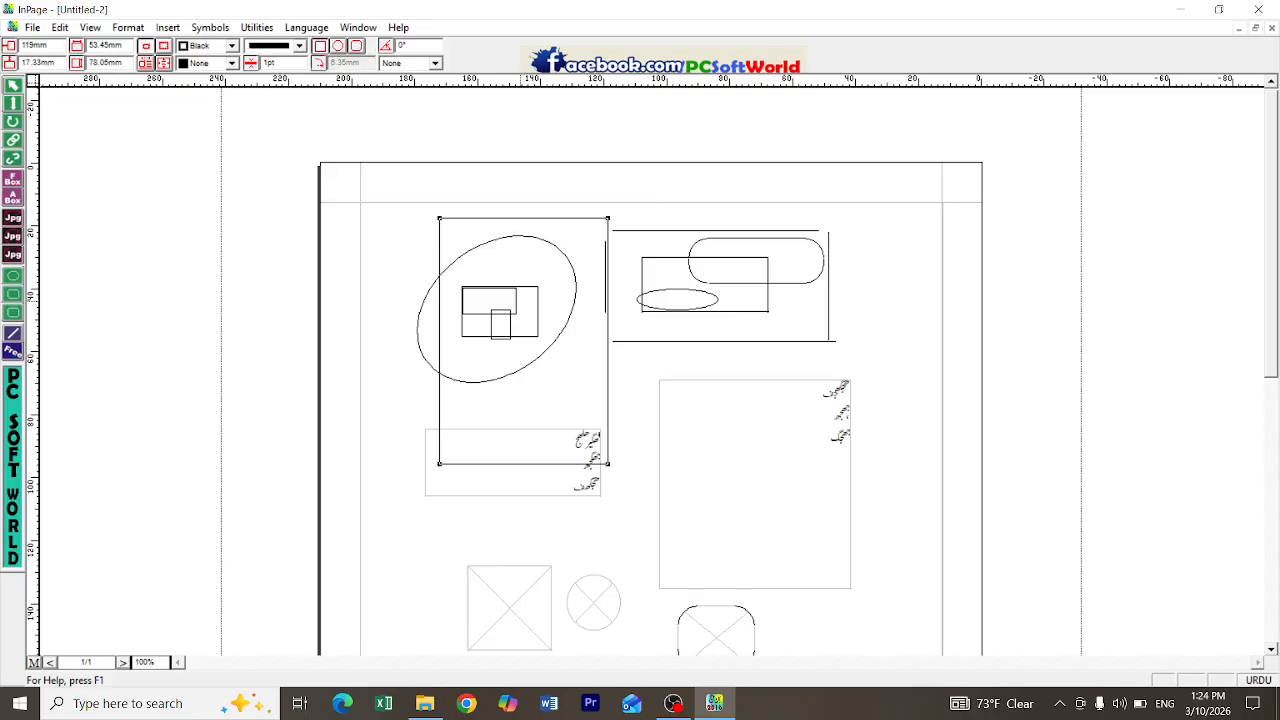
# Delete the tall rectangle across the rotated ellipse and the two wider rectangles inside the ellipse.
pyautogui.press('Delete')
pyautogui.click(520, 314)
pyautogui.press('Delete')
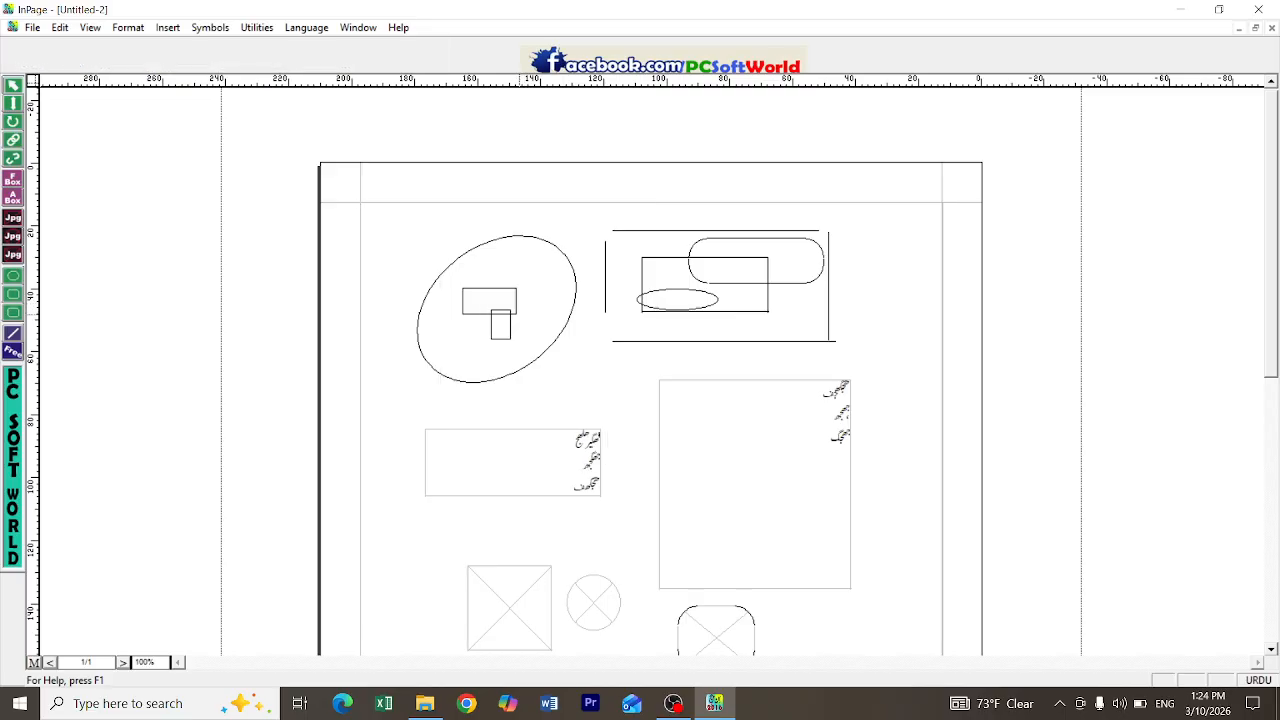
pyautogui.click(519, 314)
pyautogui.press('Delete')
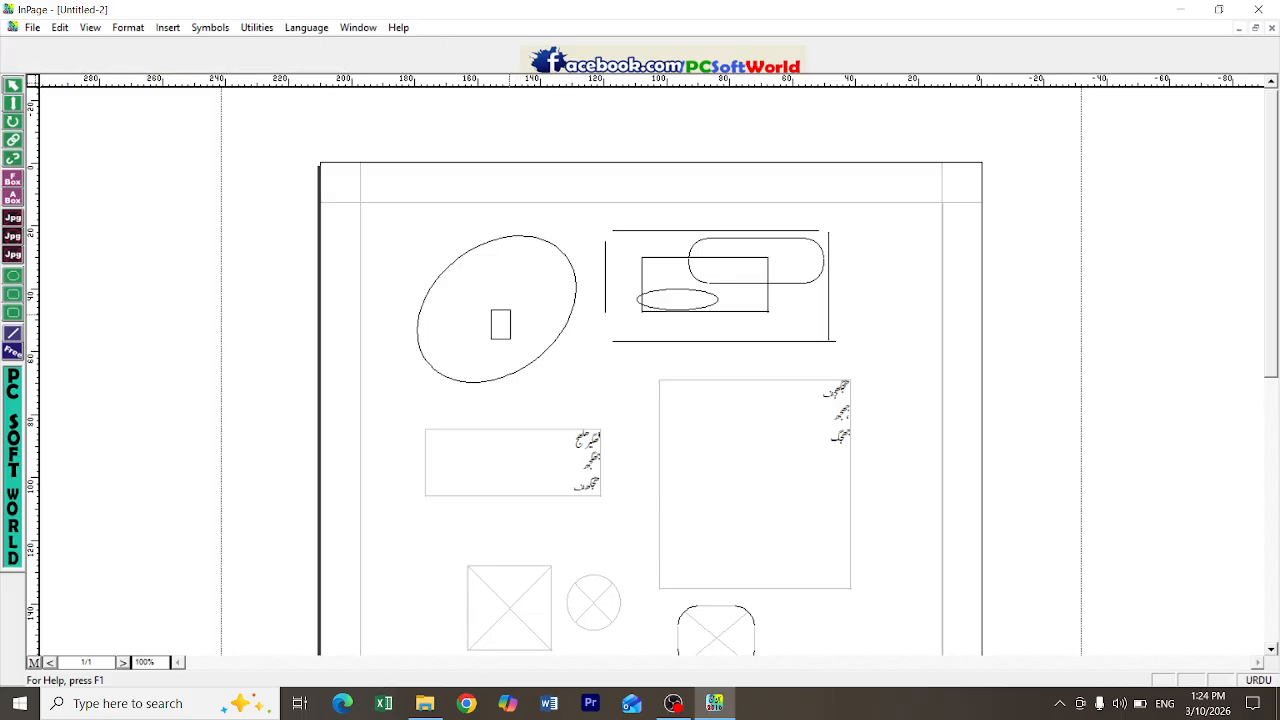
# Select all remaining shapes, lines, text boxes and picture boxes and delete them from the page.
pyautogui.click(510, 316)
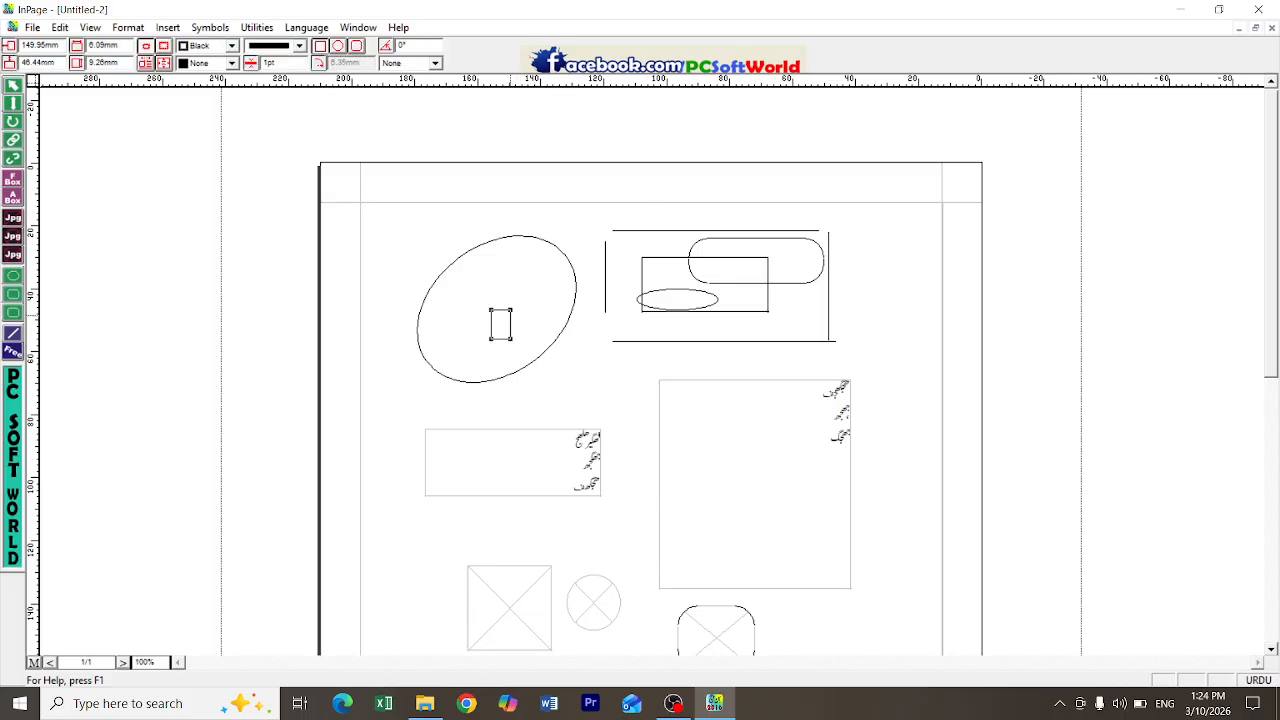
pyautogui.hotkey('ctrl', 'a')
pyautogui.press('Delete')
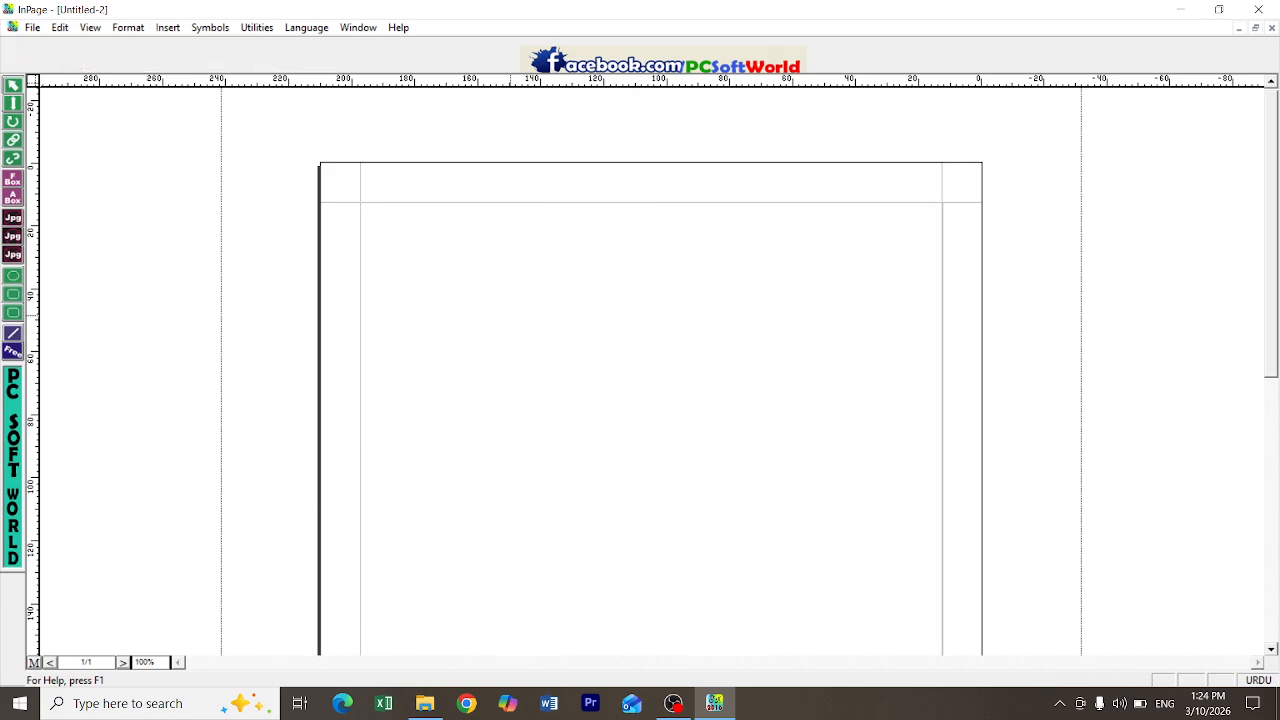